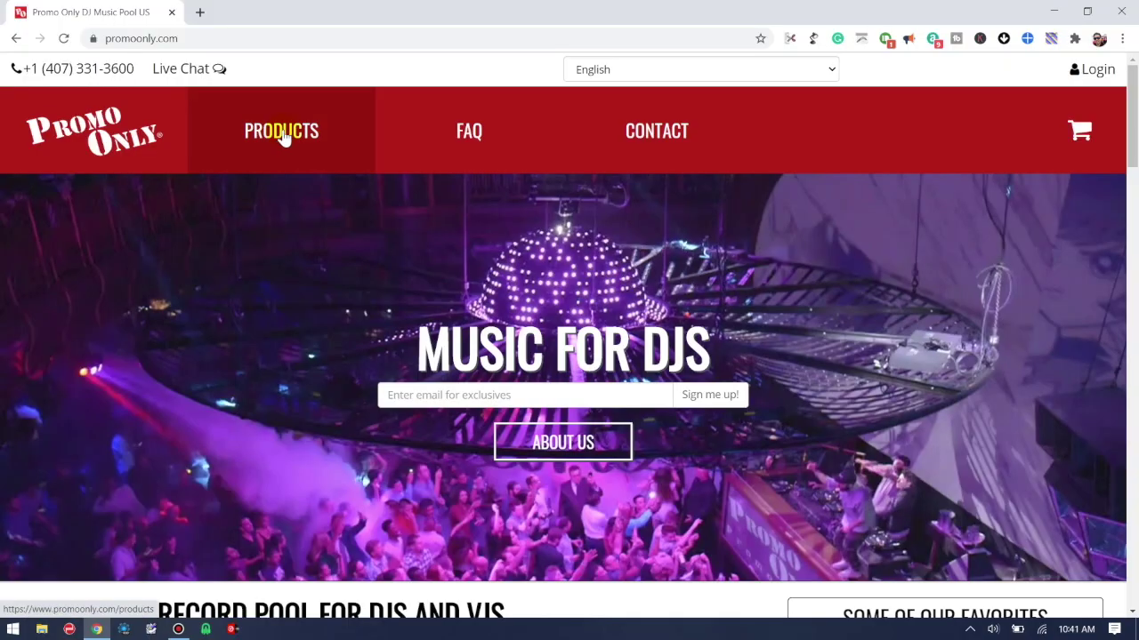
Step: Browse the Promo Only PRODUCTS tiles: video pools at $25.00, Pool Audio Silver $40.00, Gold $50.00
left_click(281, 133)
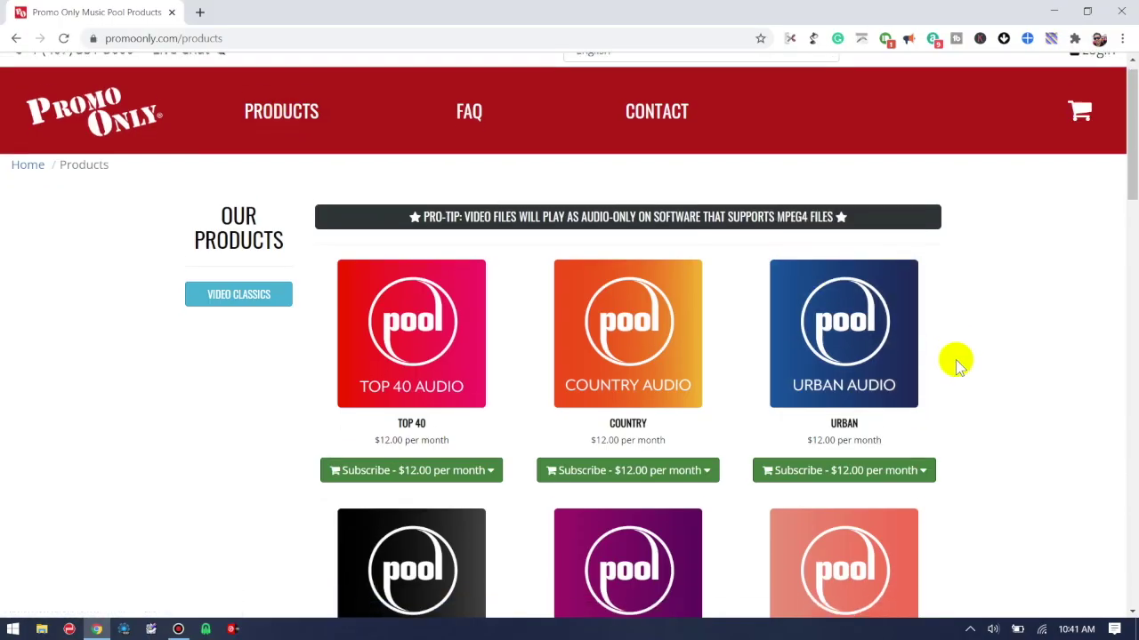
scroll(958, 366, "down", 3)
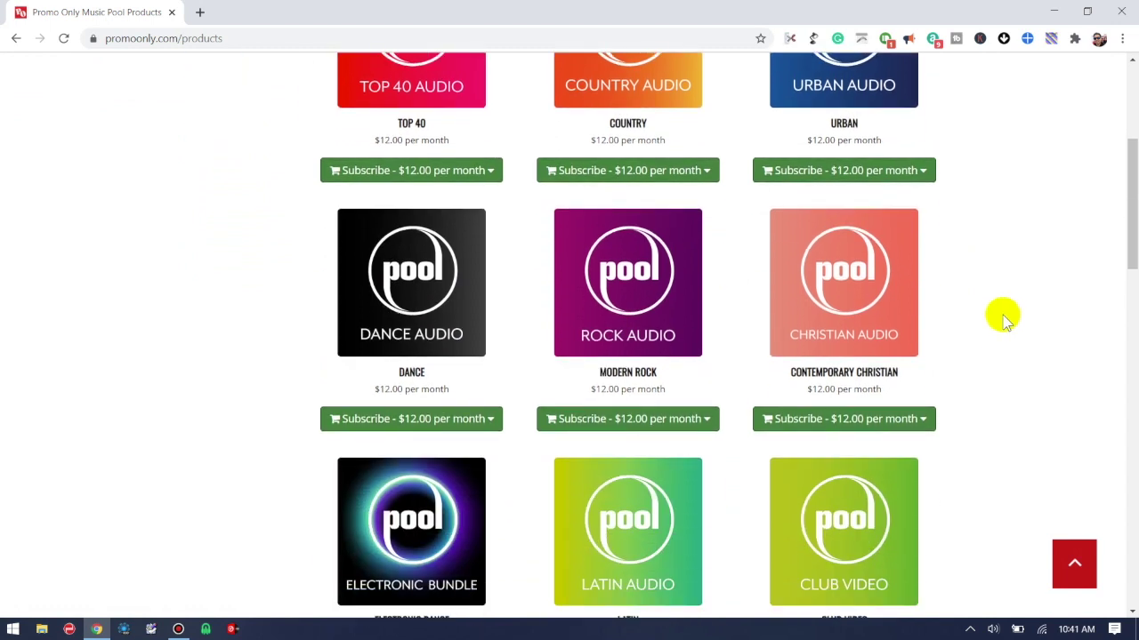
scroll(1003, 315, "down", 5)
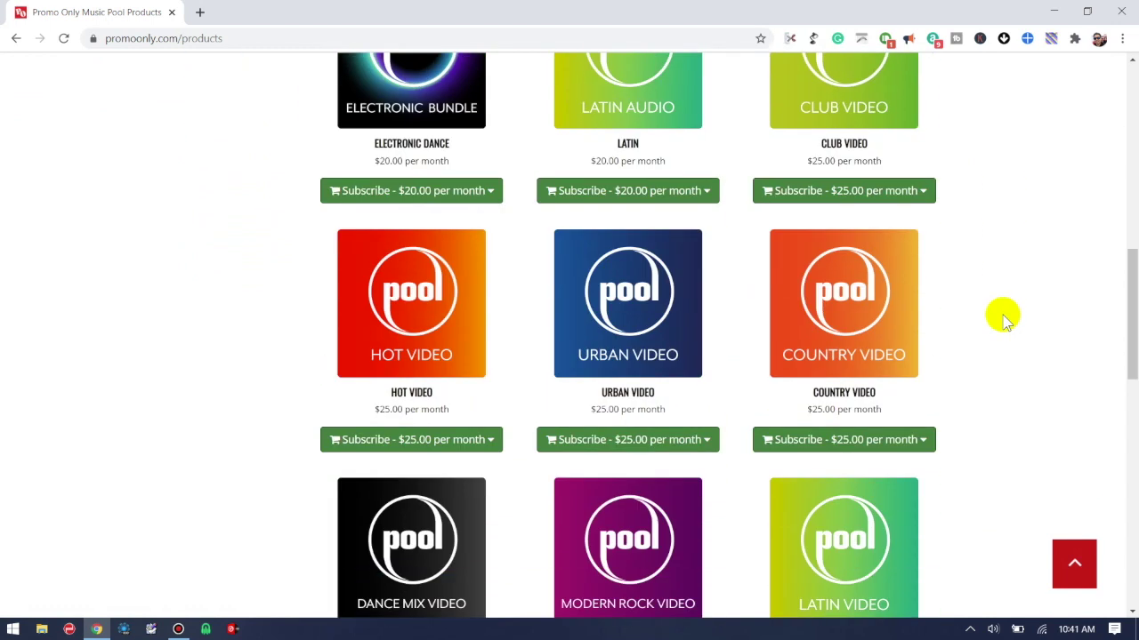
scroll(1004, 319, "down", 5)
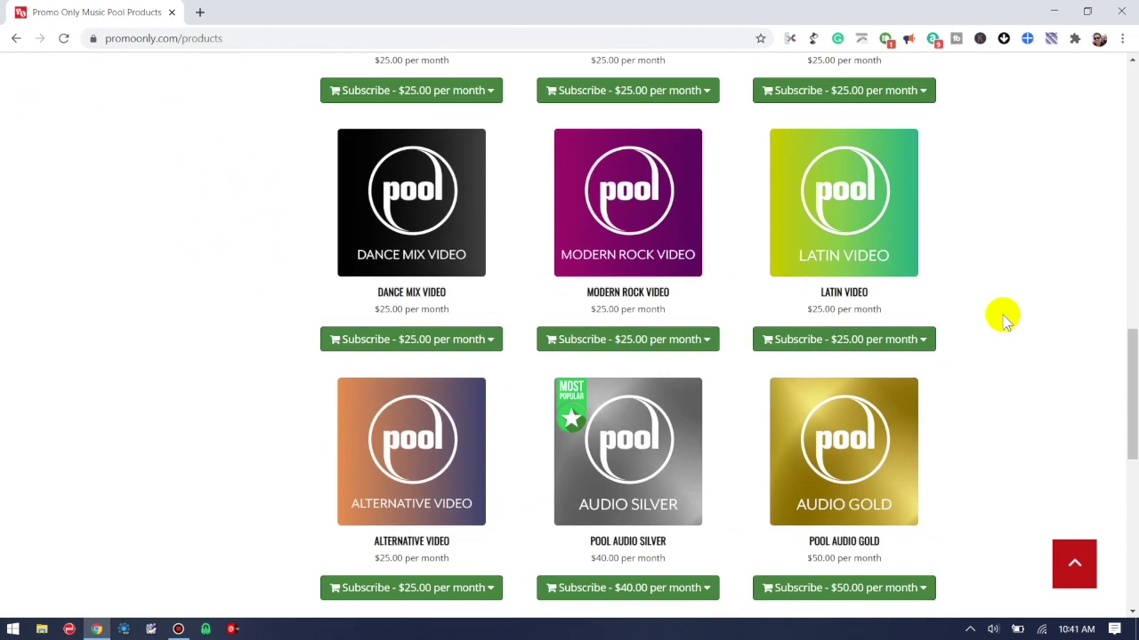
scroll(1004, 319, "up", 3)
scroll(1003, 315, "up", 15)
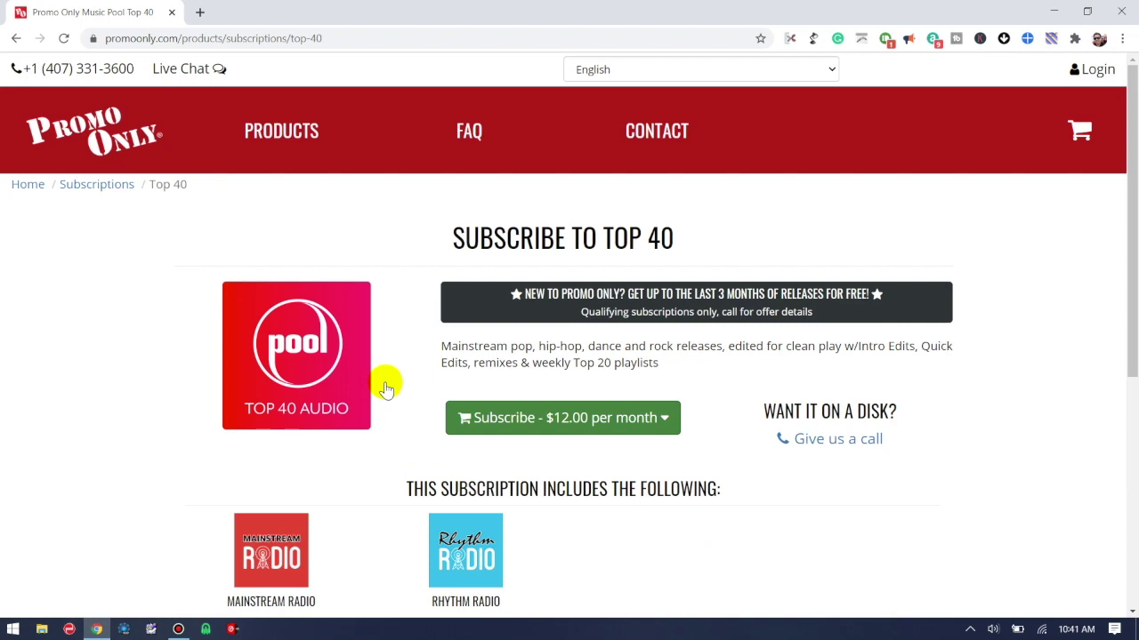
scroll(385, 388, "down", 2)
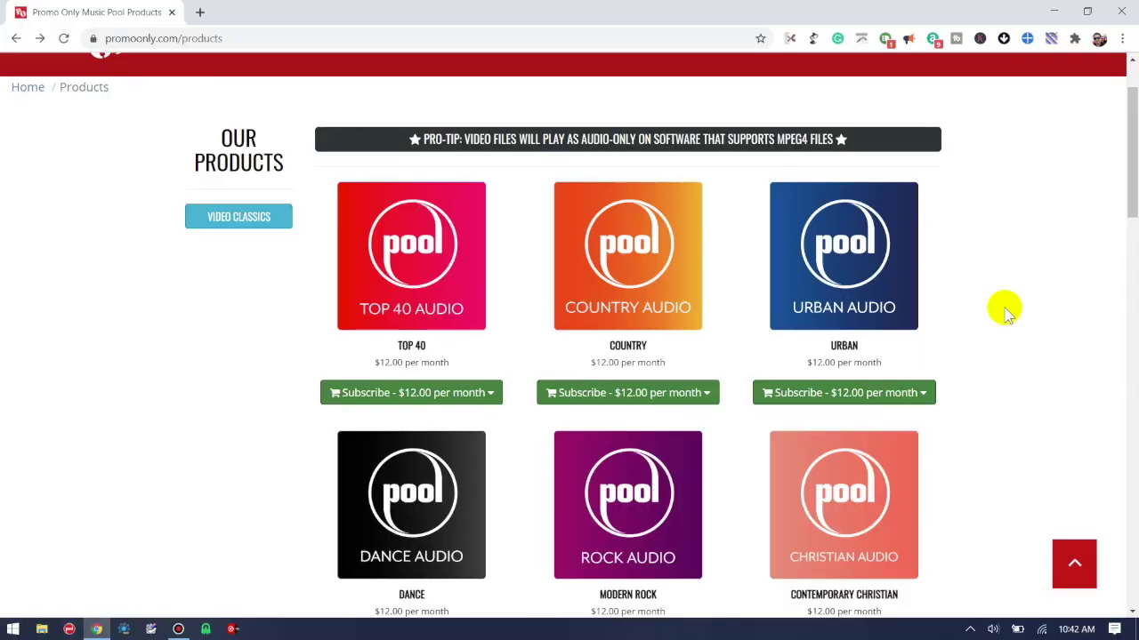
scroll(1005, 311, "down", 2)
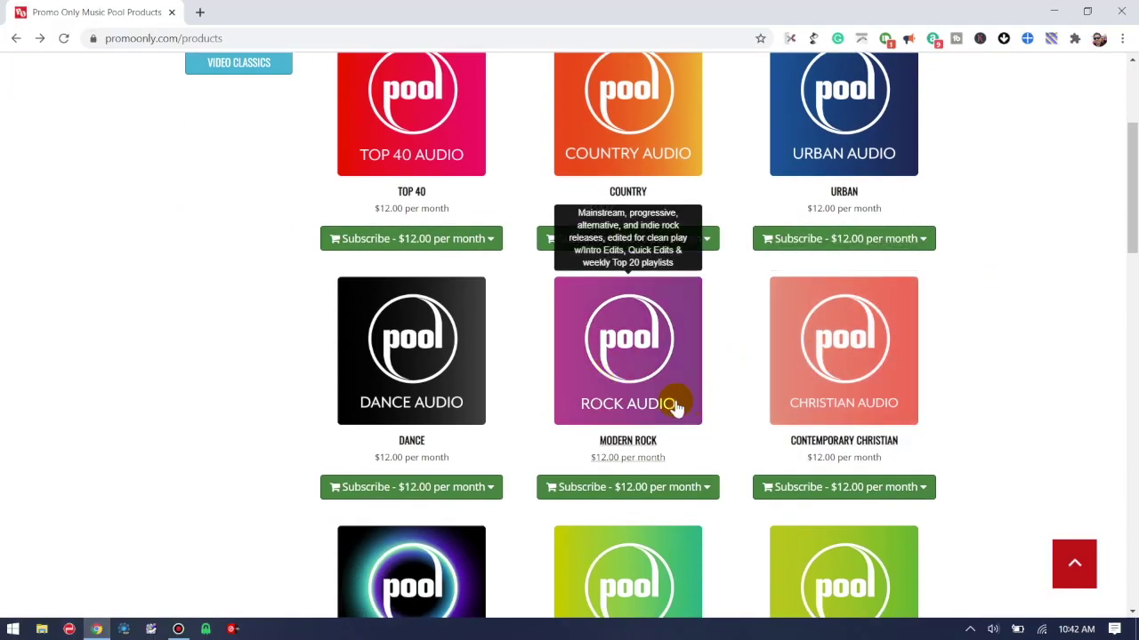
scroll(864, 330, "down", 2)
scroll(866, 343, "down", 2)
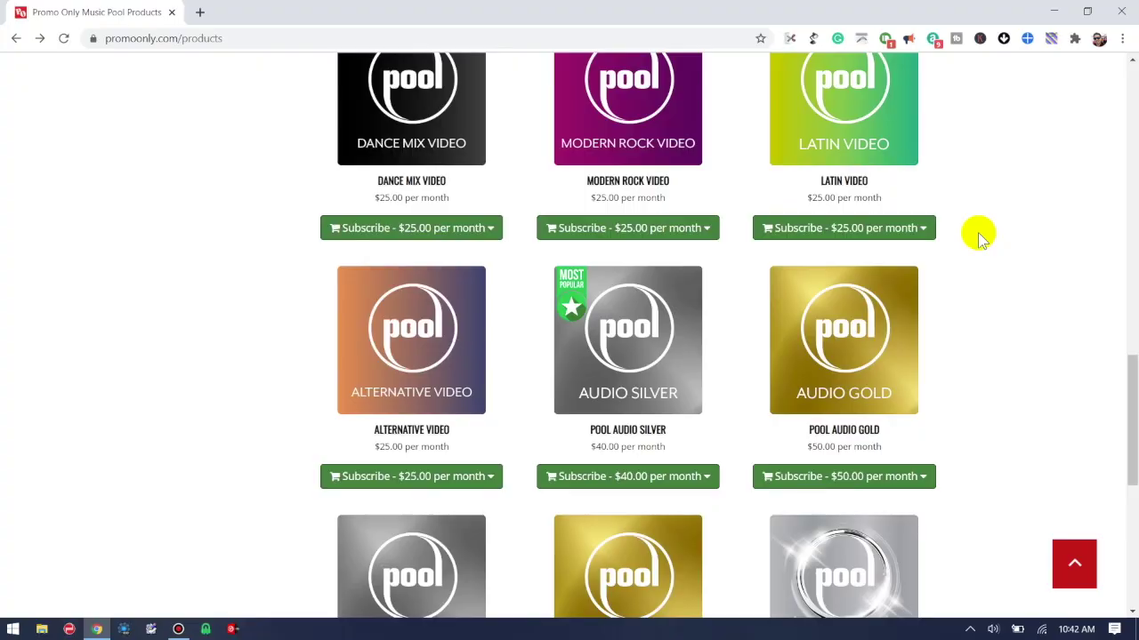
scroll(978, 232, "down", 2)
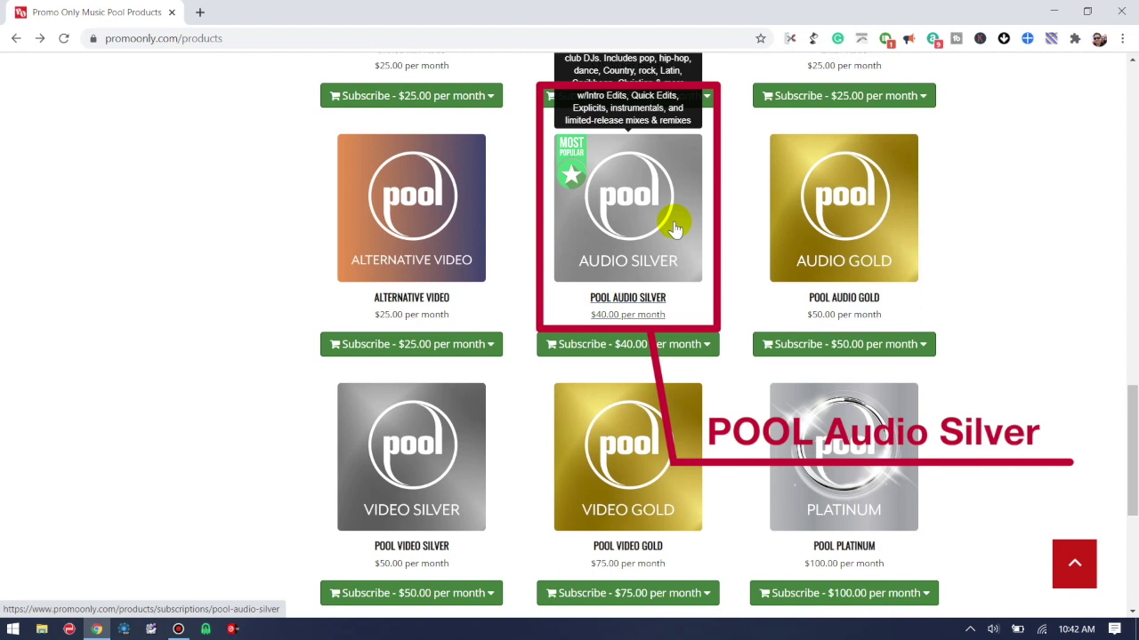
Step: Scroll through Pool Audio Silver's 14 included pools, from Caribbean Series to Urban Radio
scroll(938, 257, "down", 2)
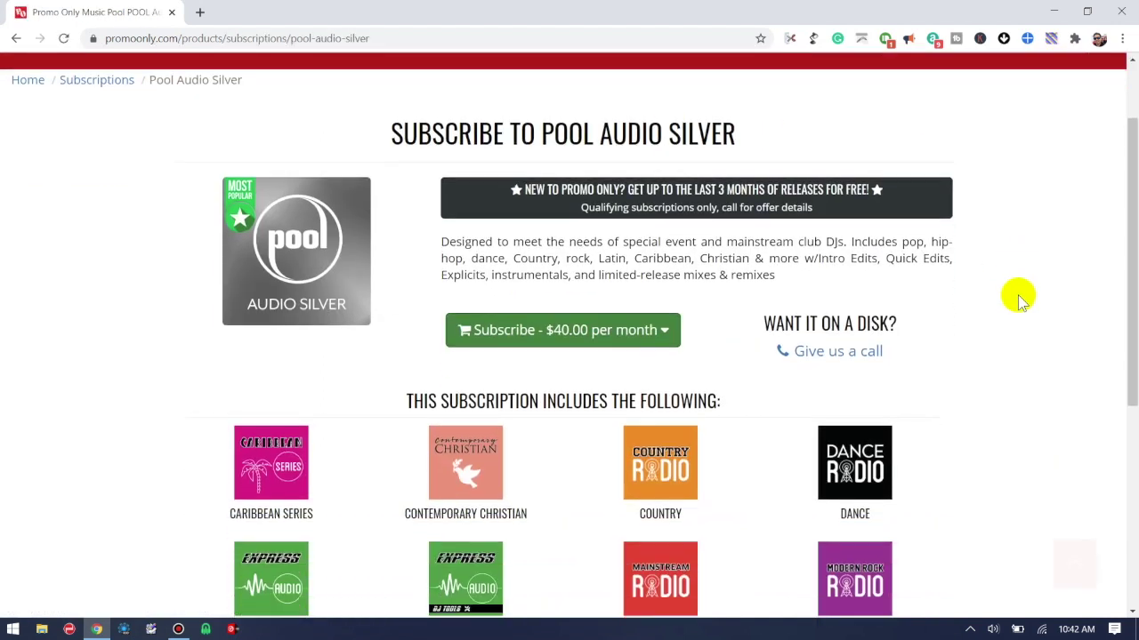
scroll(1020, 303, "down", 2)
scroll(1020, 302, "down", 1)
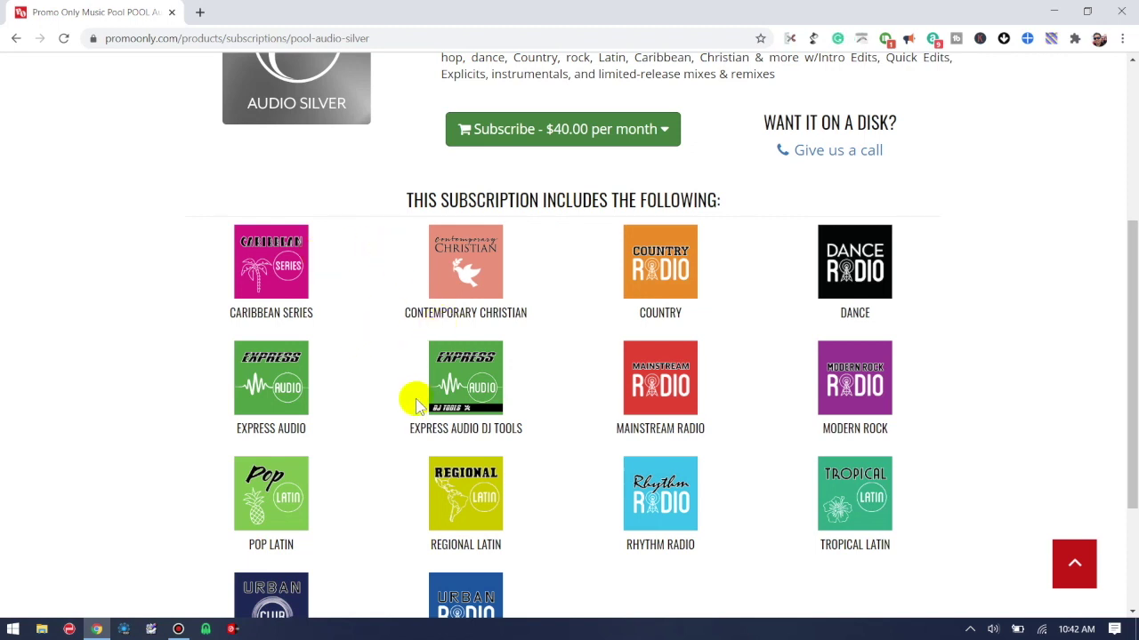
scroll(391, 411, "down", 1)
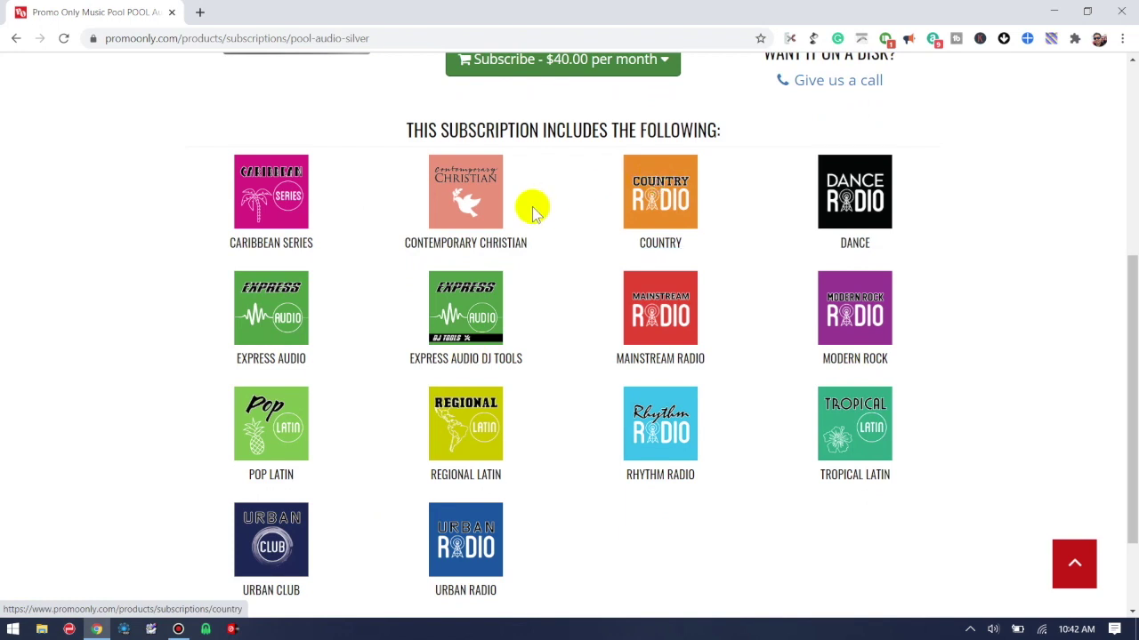
scroll(258, 362, "up", 4)
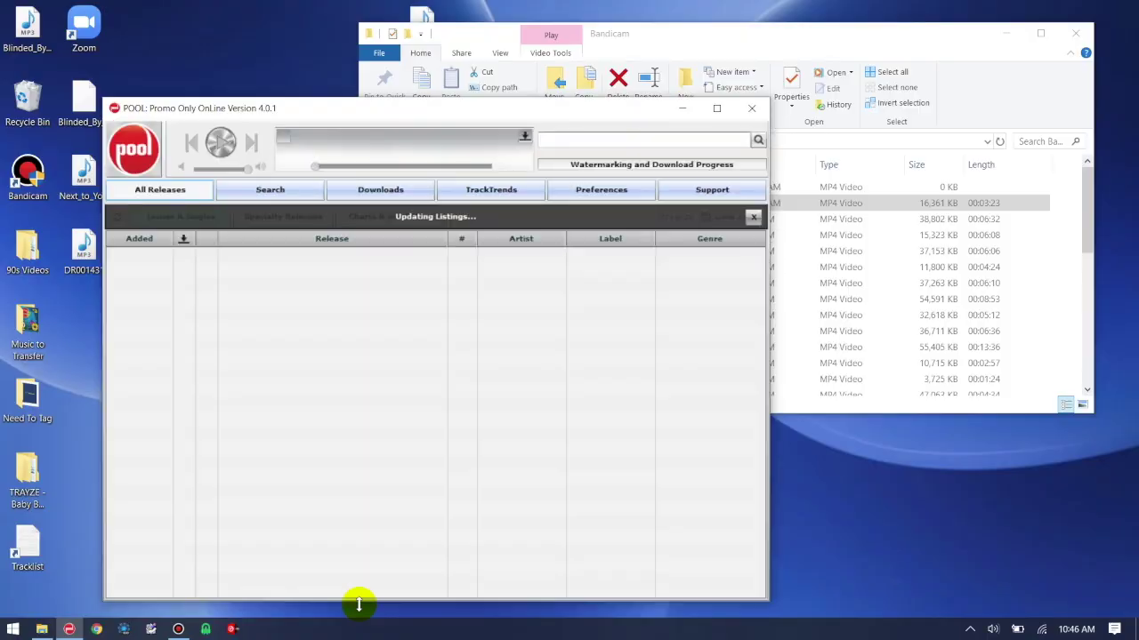
Step: Maximize the POOL window so the Preferences fill the screen
left_click(720, 110)
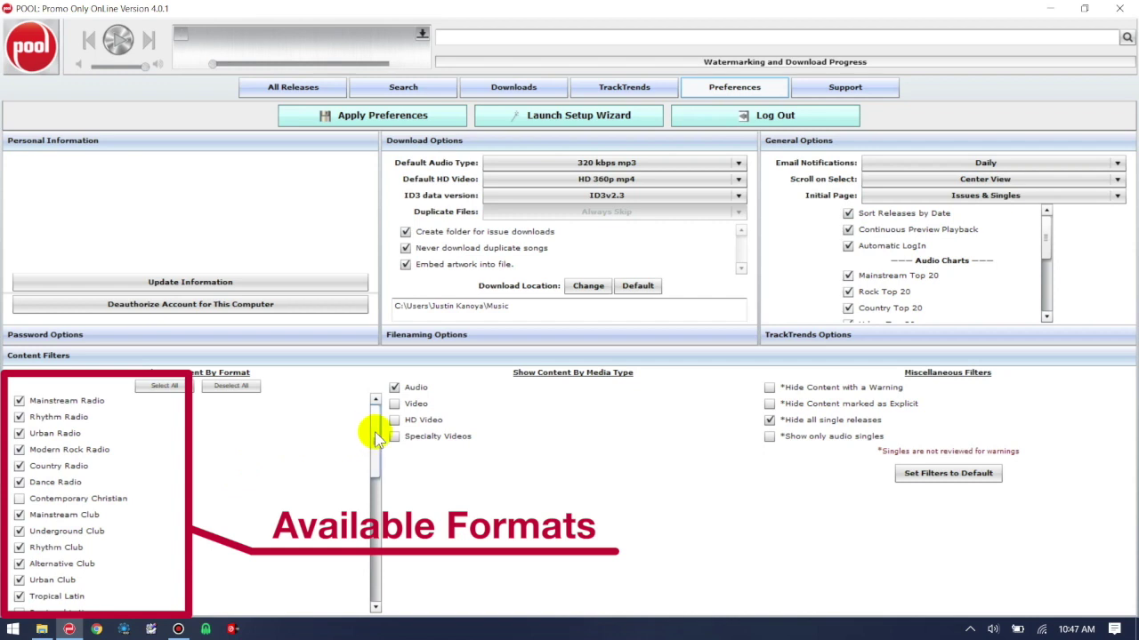
mouse_move(372, 436)
left_mouse_down()
mouse_move(376, 463)
mouse_move(372, 429)
left_mouse_up()
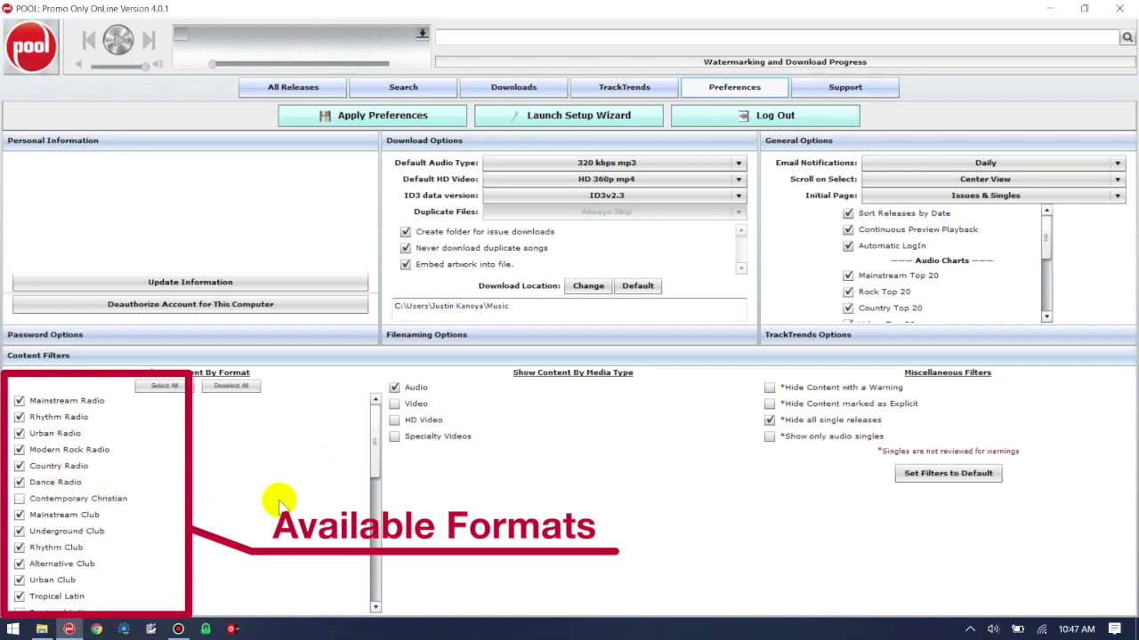
left_click_drag(376, 470, 373, 491)
scroll(374, 491, "down", 1)
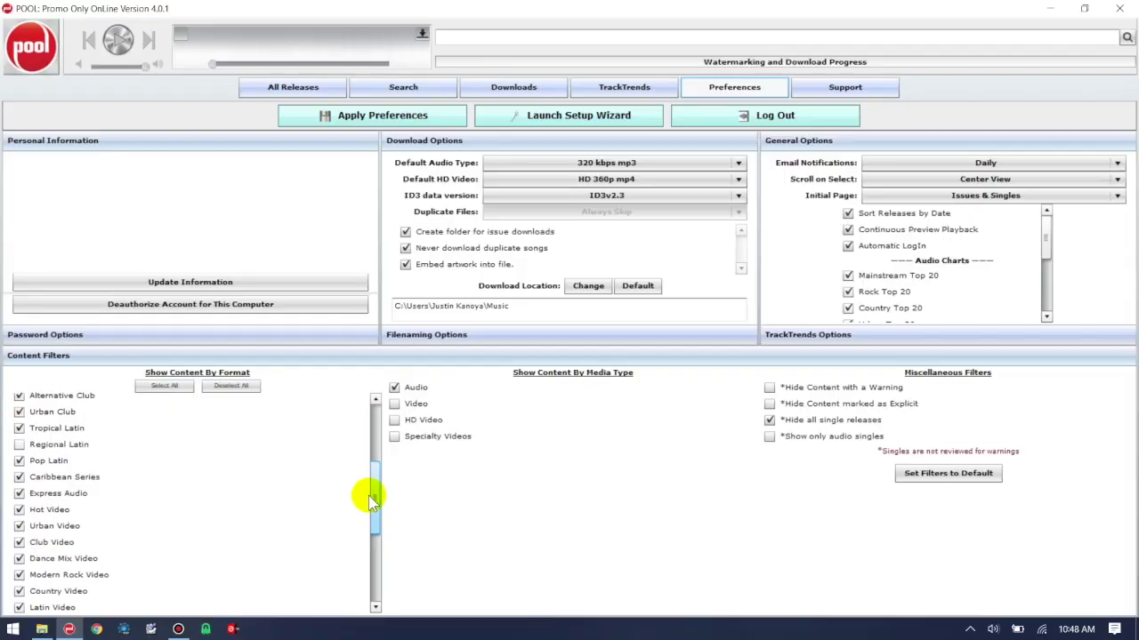
Step: Scroll the Content Filters list in POOL's Preferences
left_click_drag(373, 490, 372, 520)
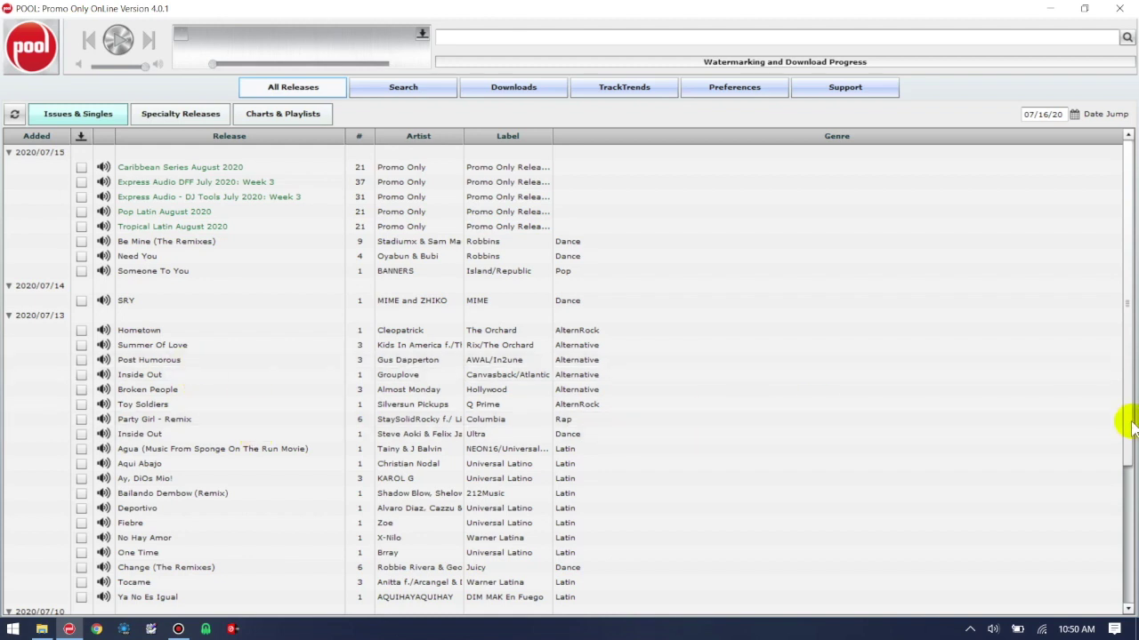
scroll(1123, 444, "down", 2)
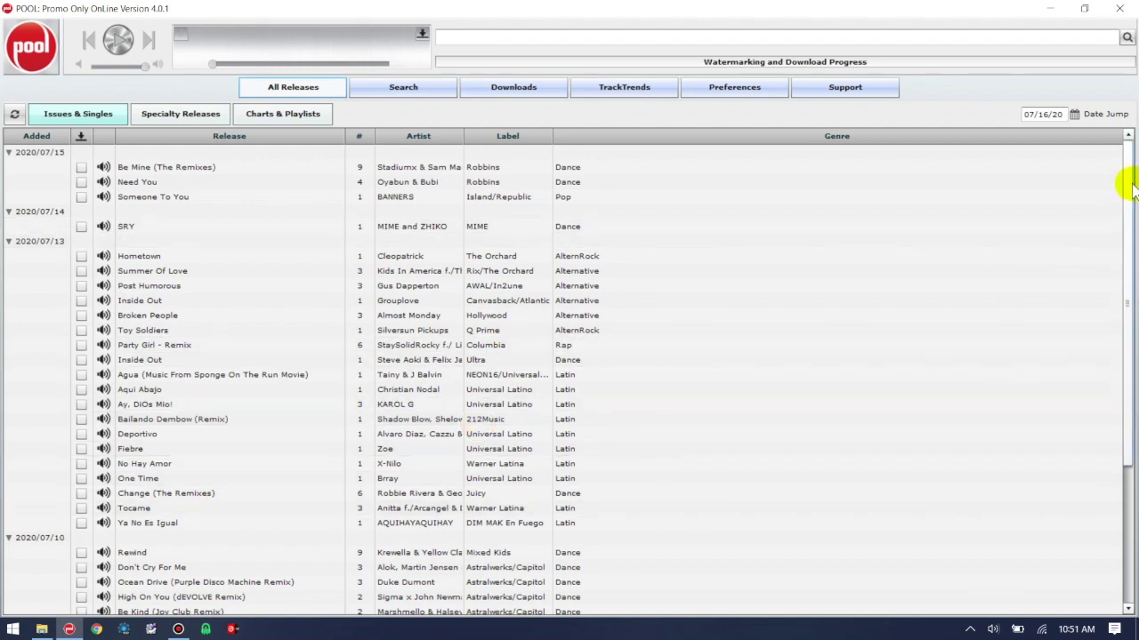
left_click_drag(1130, 189, 1126, 58)
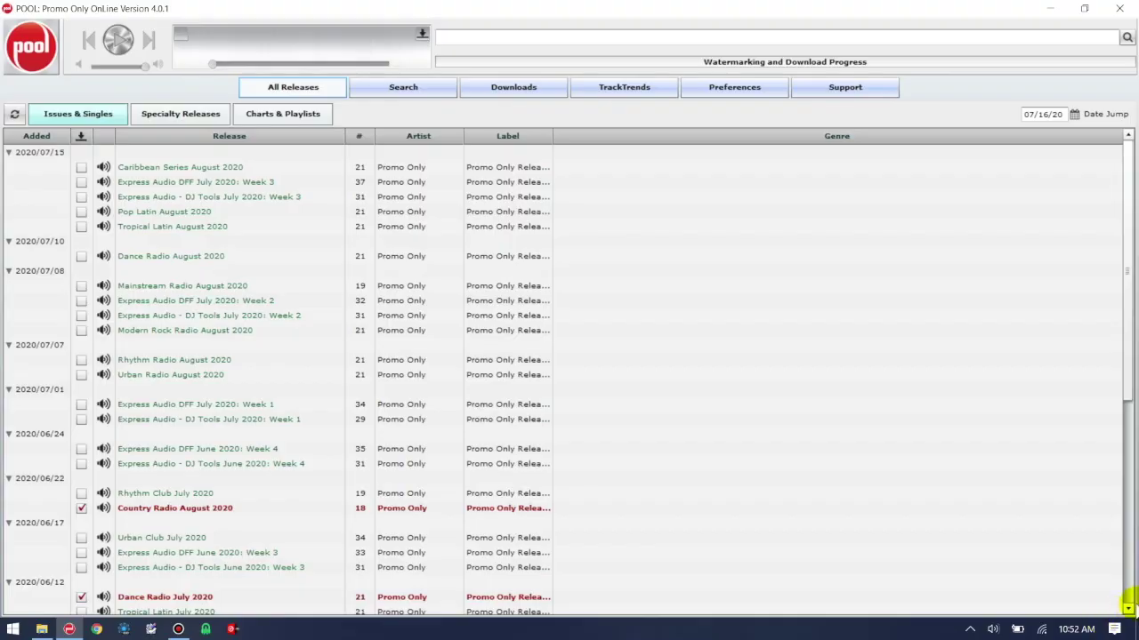
Step: Queue Pop Latin, Dance, Mainstream, Modern Rock and Rhythm Radio August 2020 for download
left_click(1127, 609)
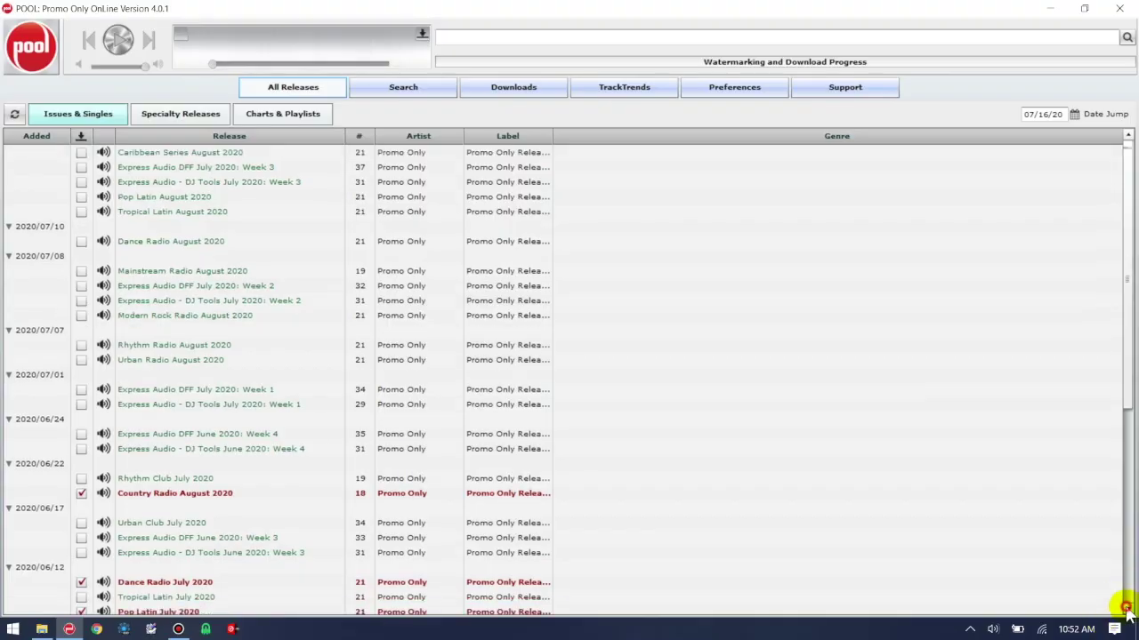
left_click(1127, 609)
left_click(1127, 609)
left_click(1127, 608)
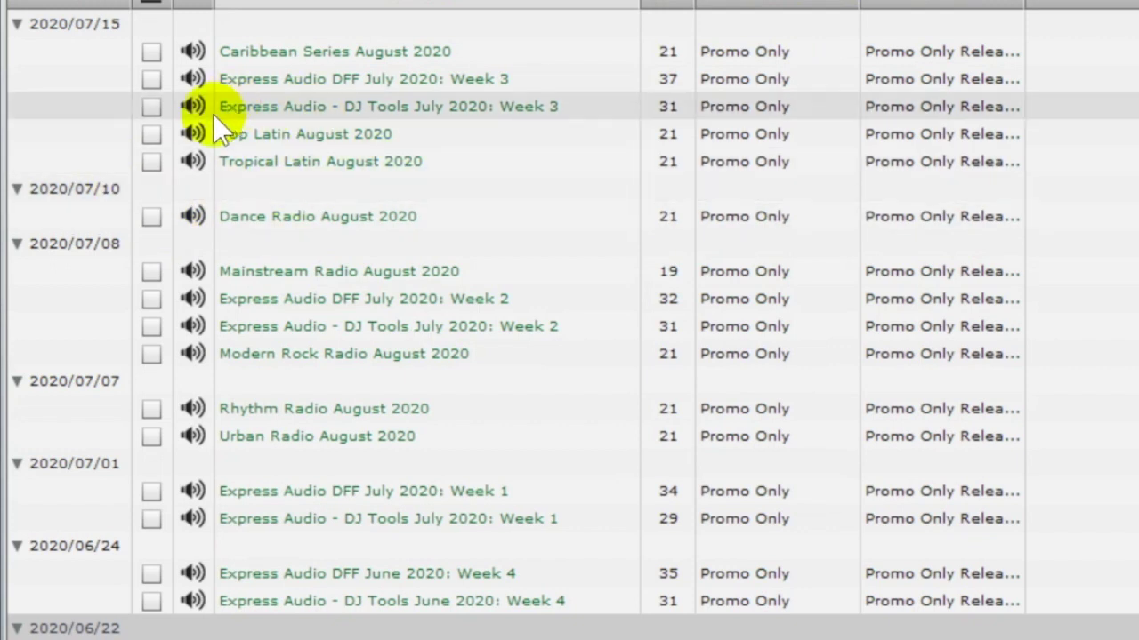
left_click(148, 135)
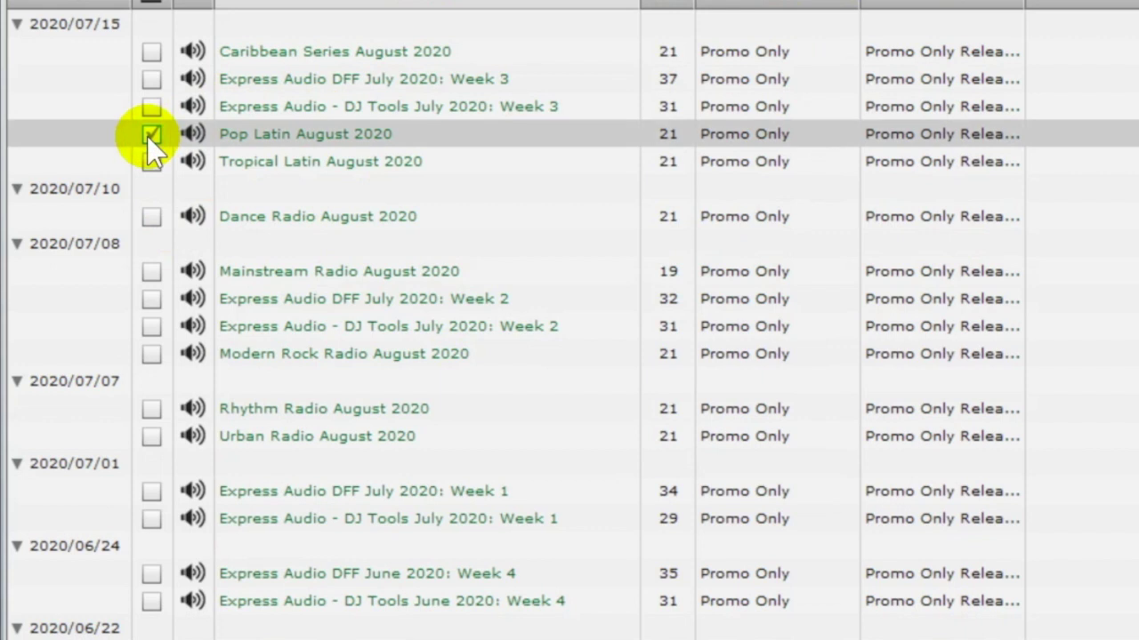
left_click(151, 217)
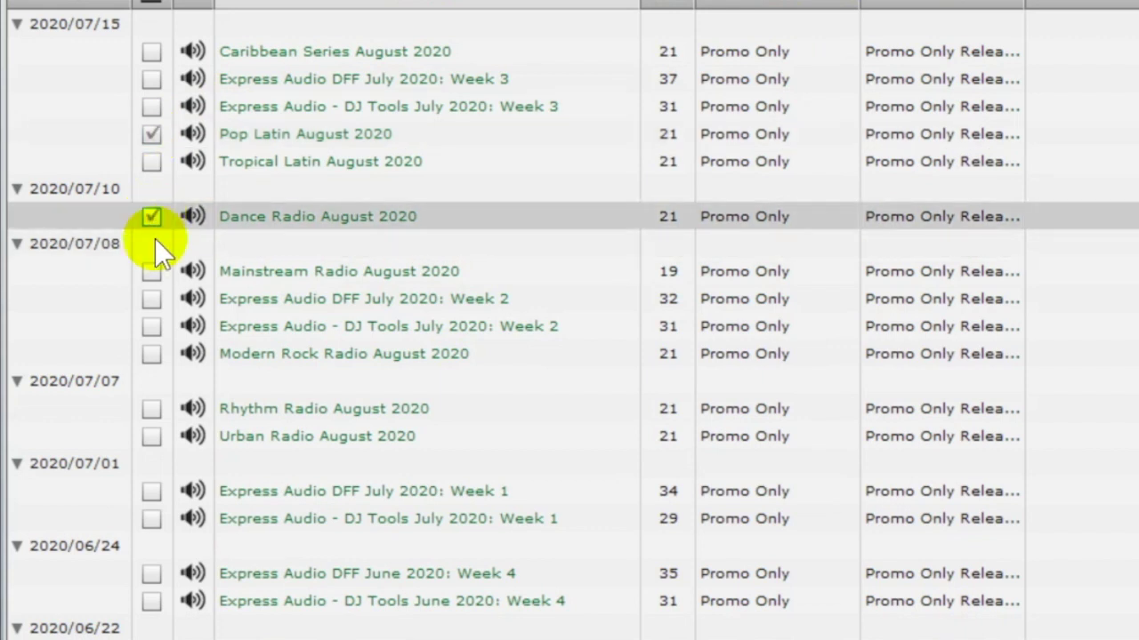
left_click(151, 272)
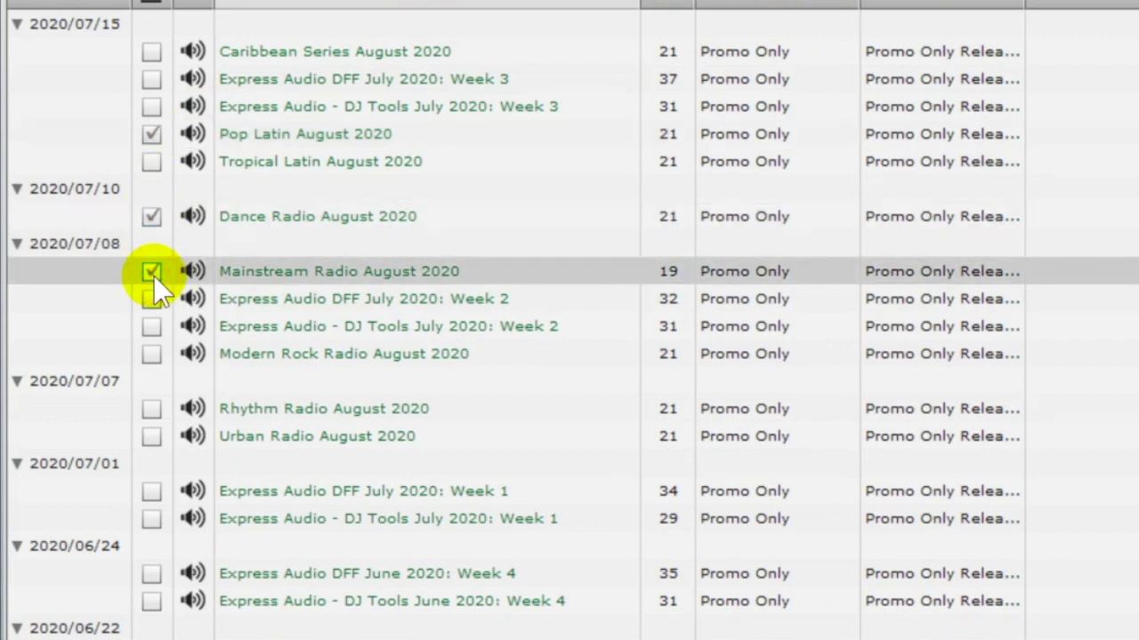
left_click(151, 354)
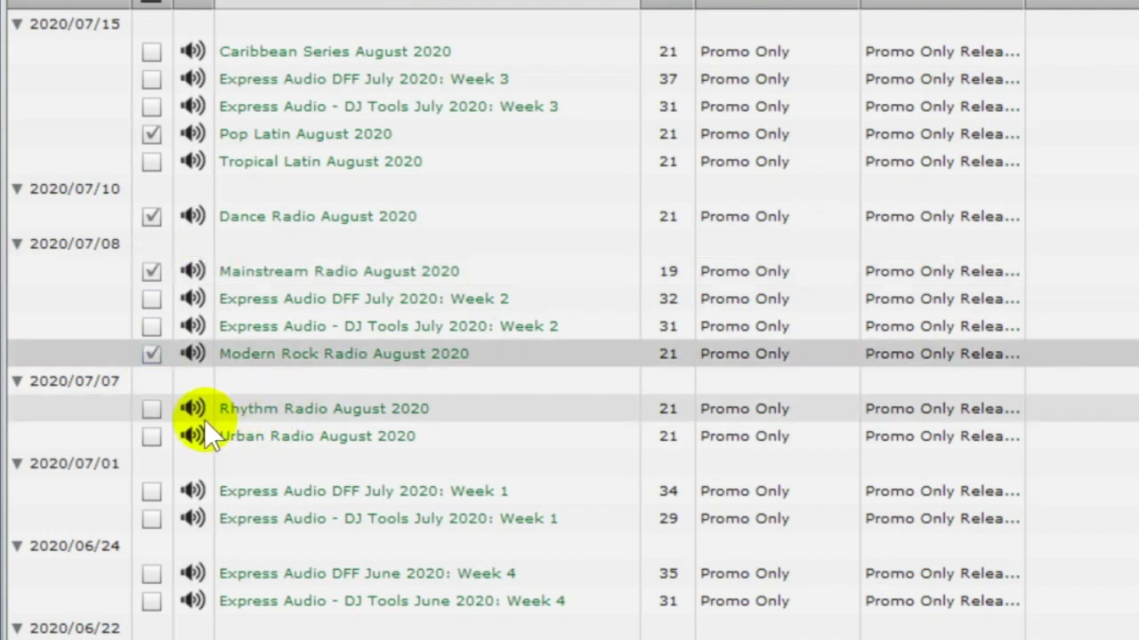
left_click(153, 412)
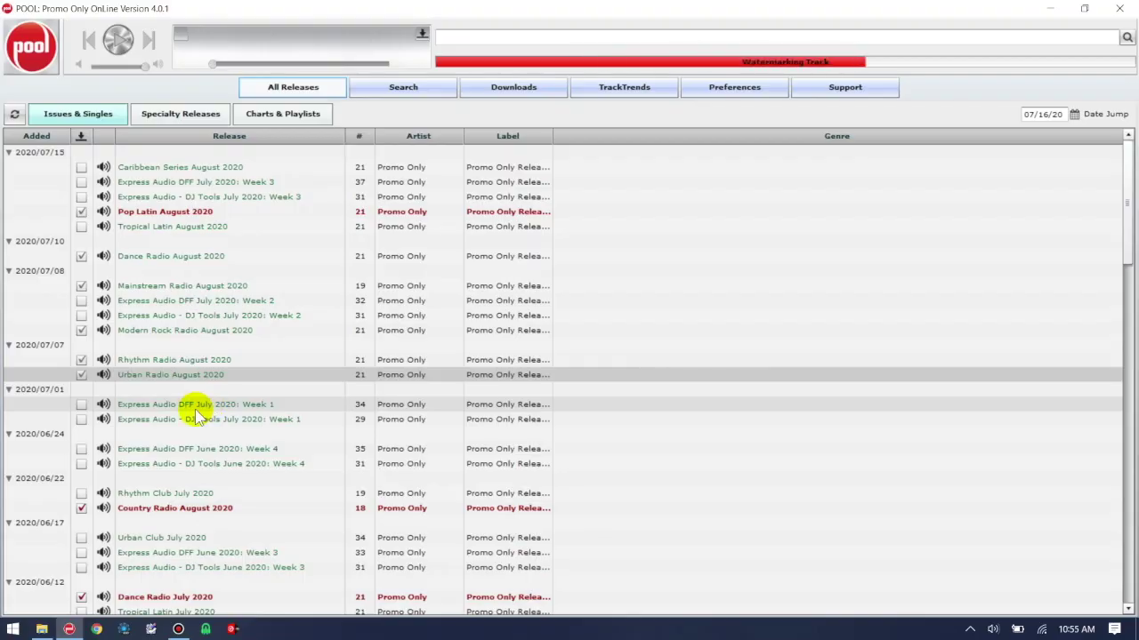
Step: Queue Heartless tracks 21 and 22 from DJ Tools July 2020: Week 1, then check the download queue
left_click(190, 423)
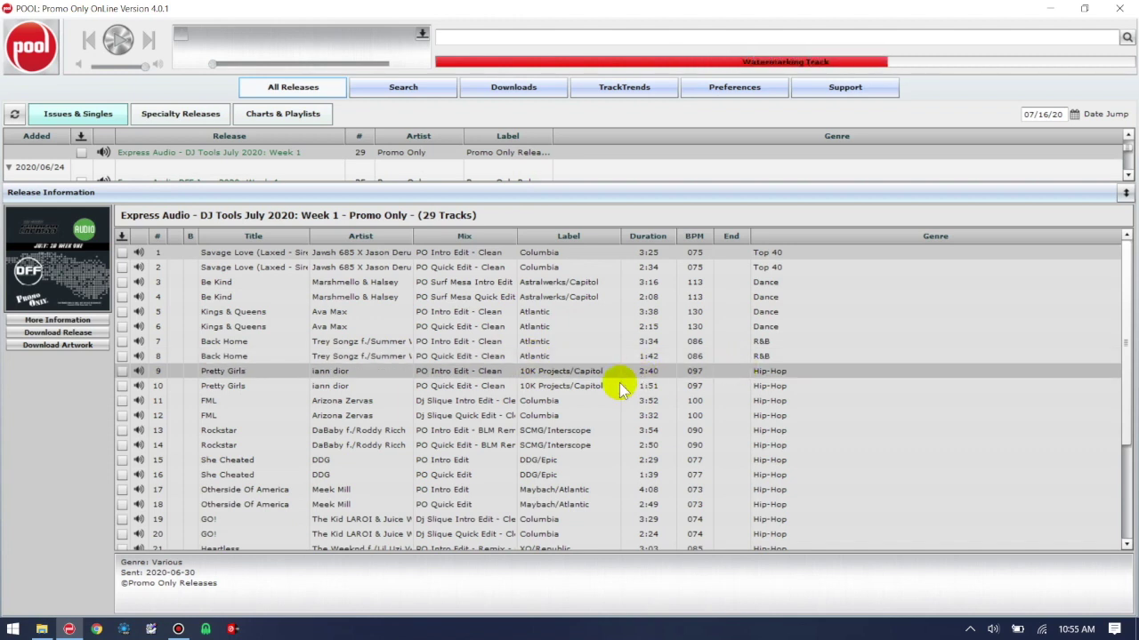
left_click(1126, 527)
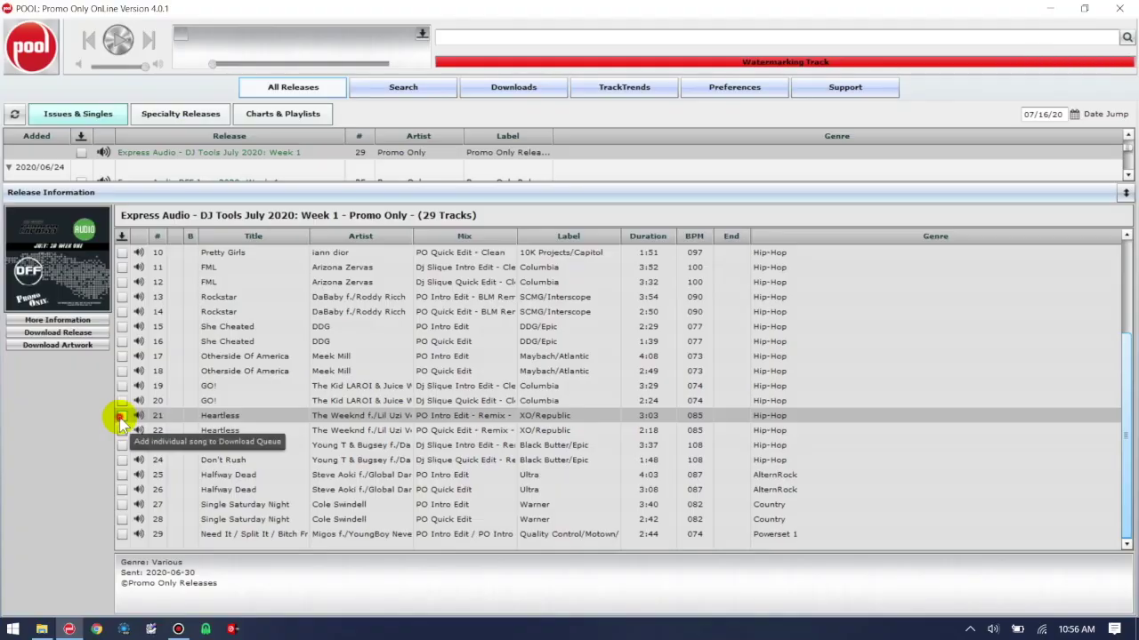
left_click(120, 418)
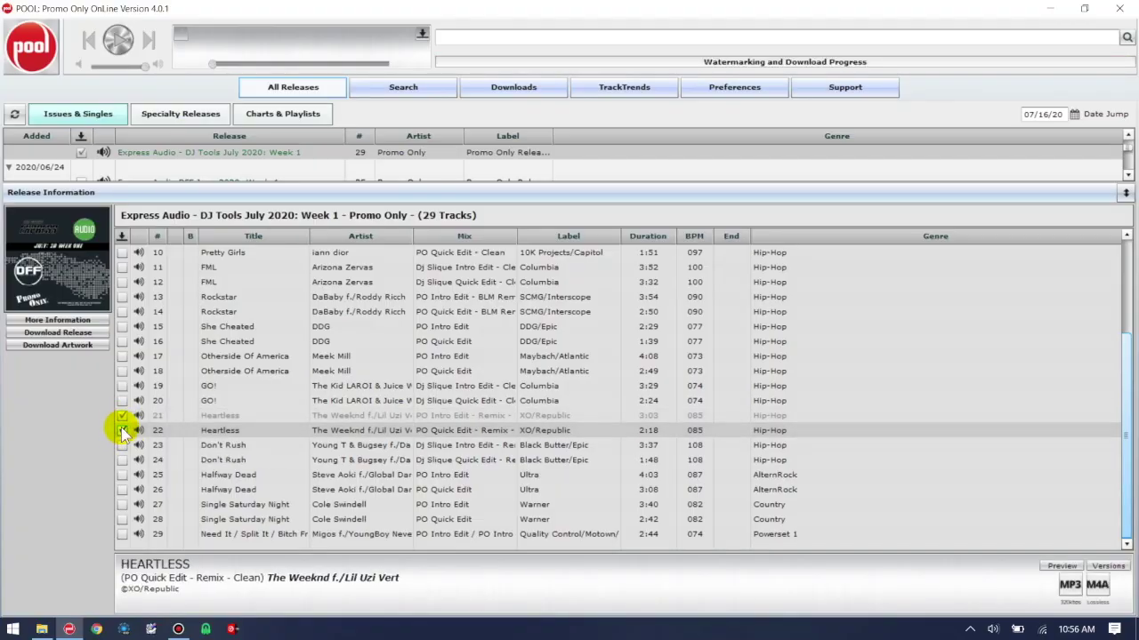
left_click(122, 431)
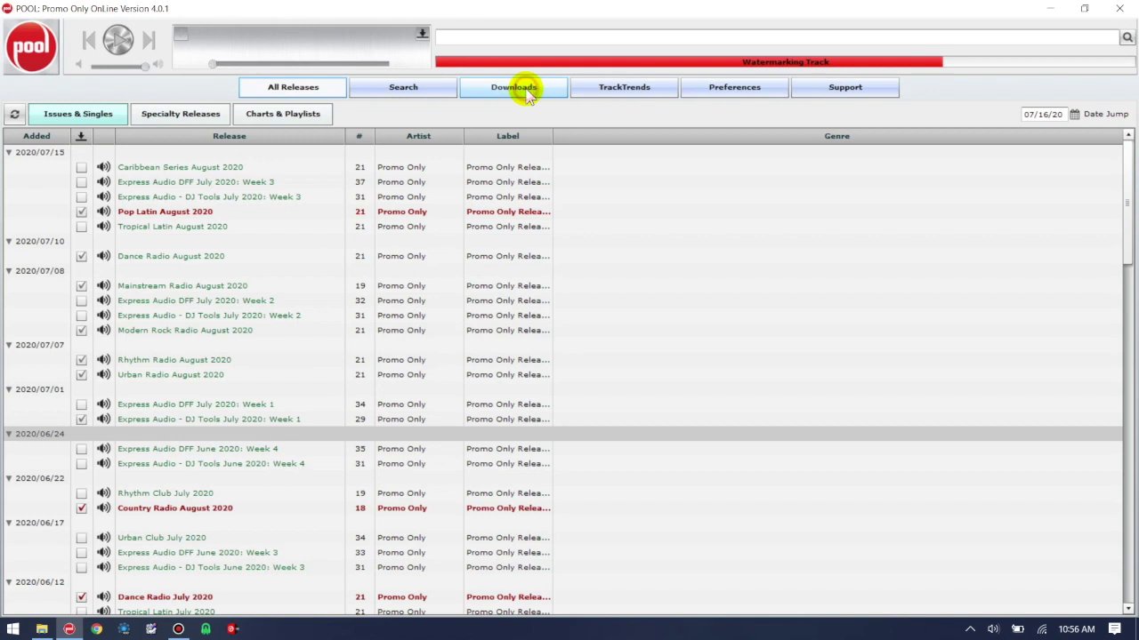
left_click(523, 90)
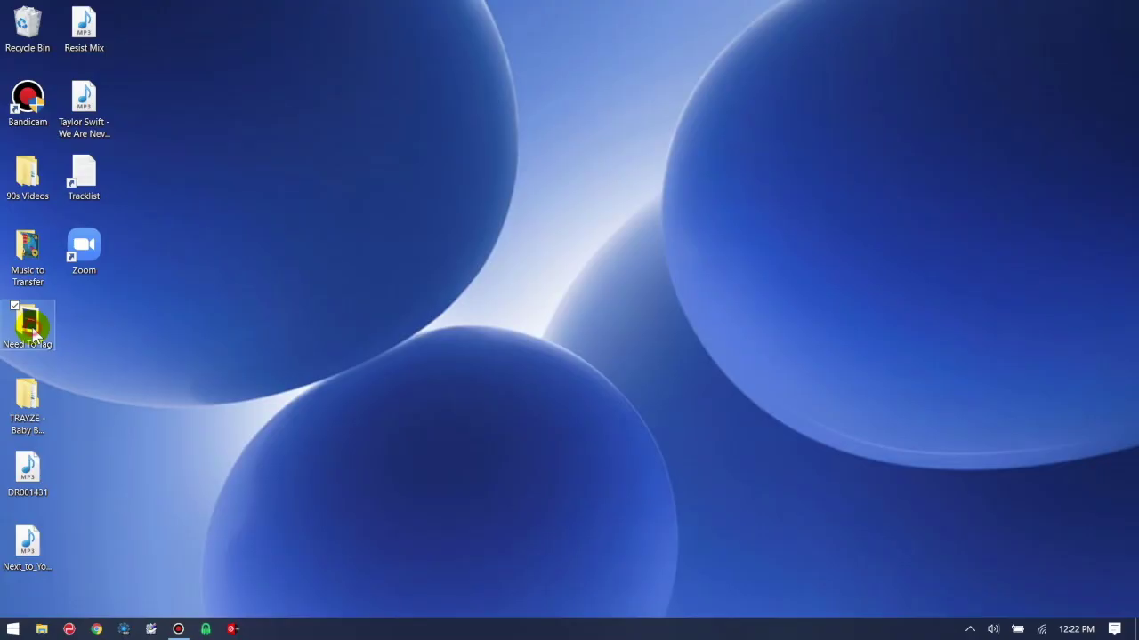
Step: Open the Need To Tag folder from the desktop
double_click(28, 324)
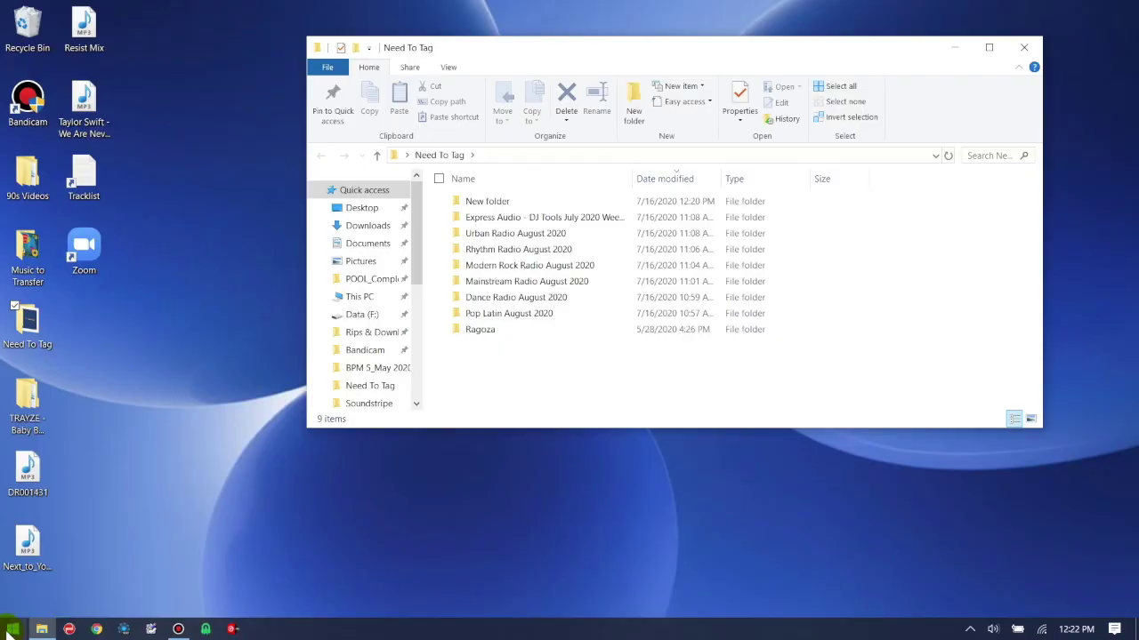
Step: Open Data (F:) and snap it right, with Need To Tag snapped left
left_click(12, 629)
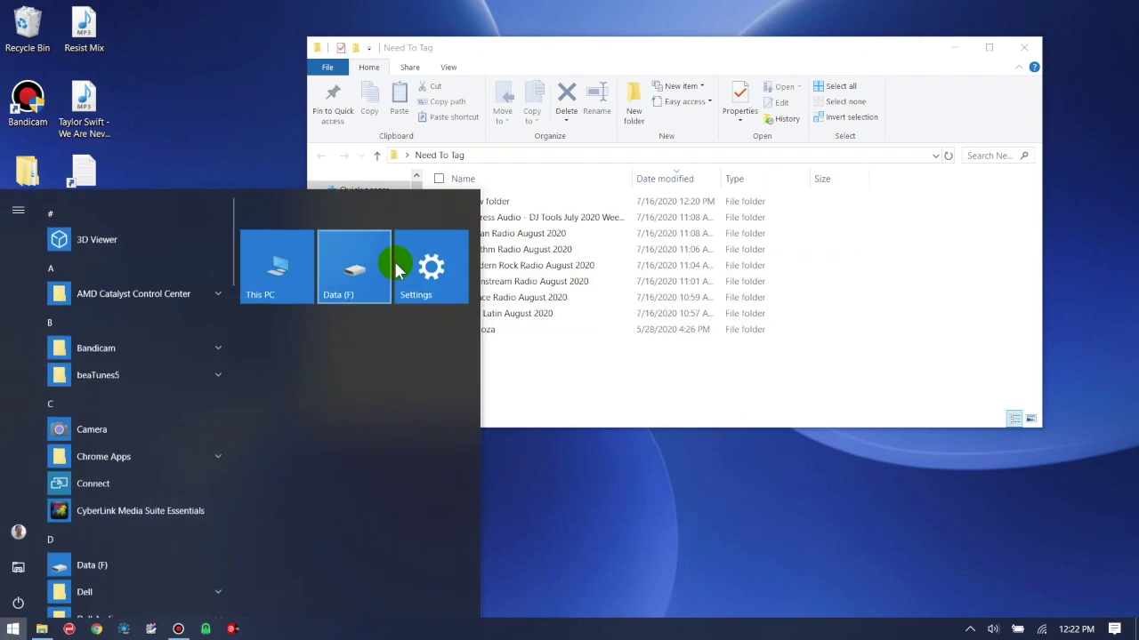
left_click(372, 265)
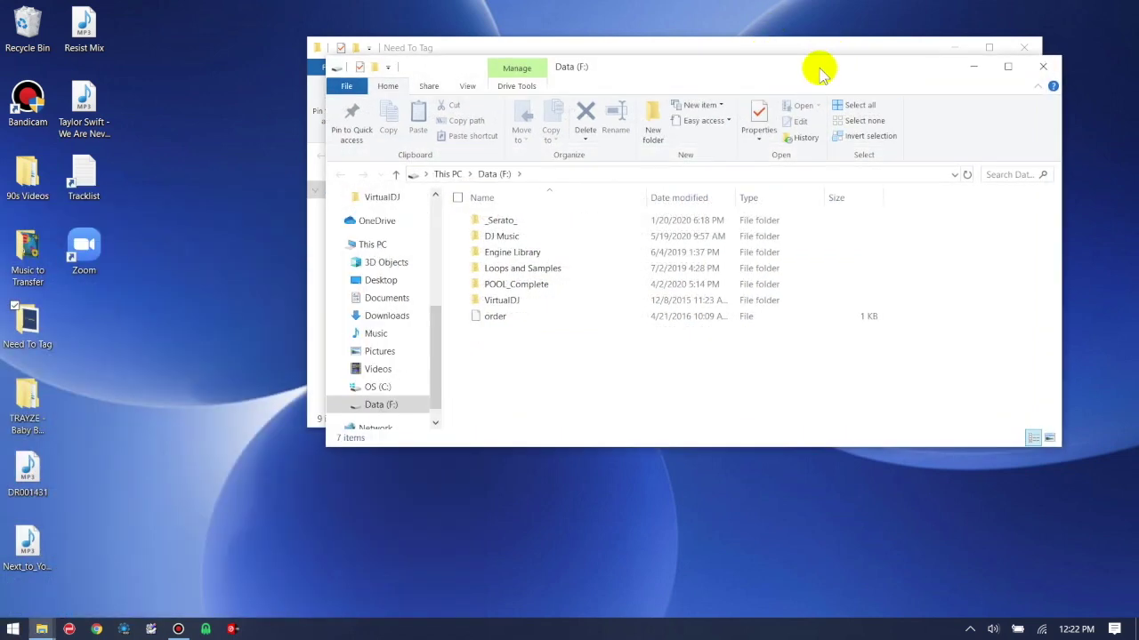
left_click_drag(1083, 32, 1137, 36)
left_click_drag(523, 55, 13, 51)
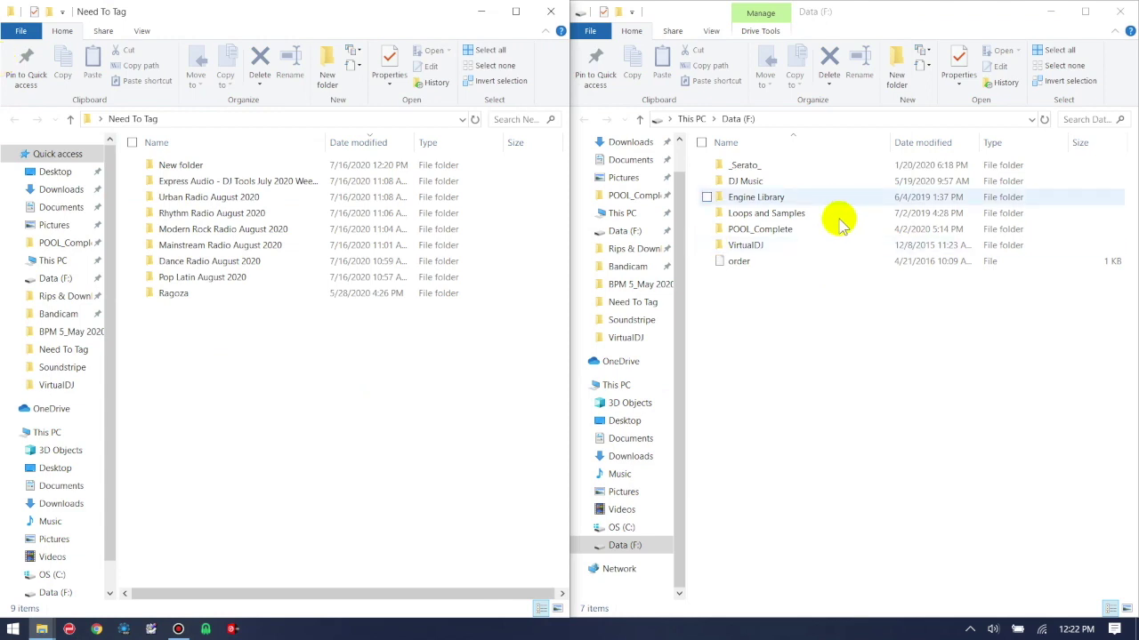
Step: Navigate into POOL_Complete, then POOL 2020 on Data (F:)
double_click(777, 233)
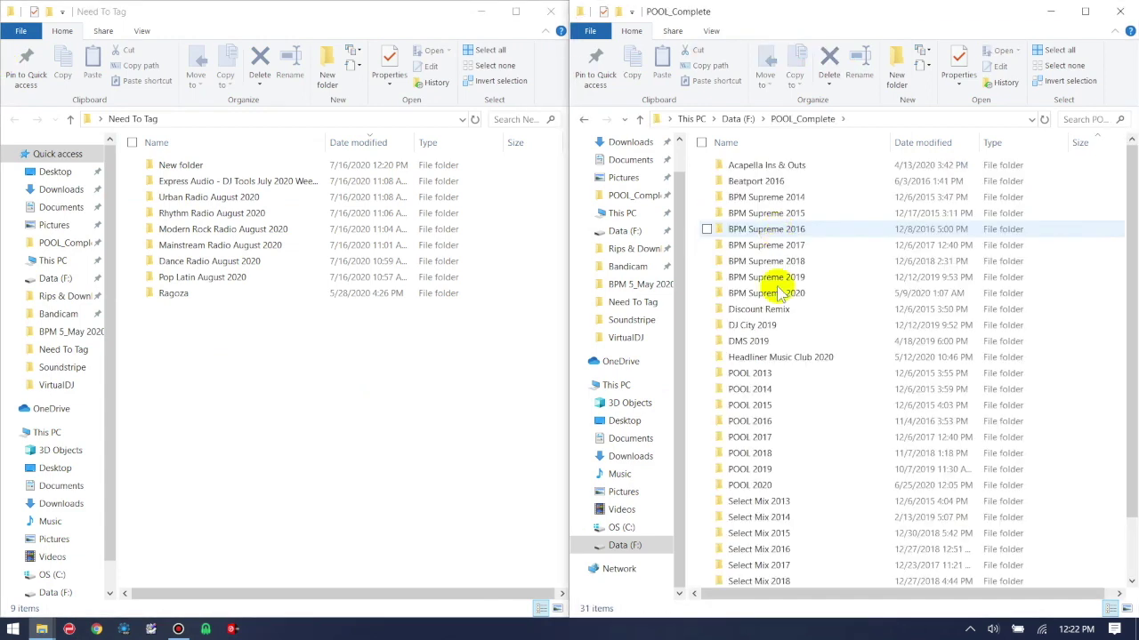
scroll(817, 455, "down", 2)
scroll(817, 455, "up", 2)
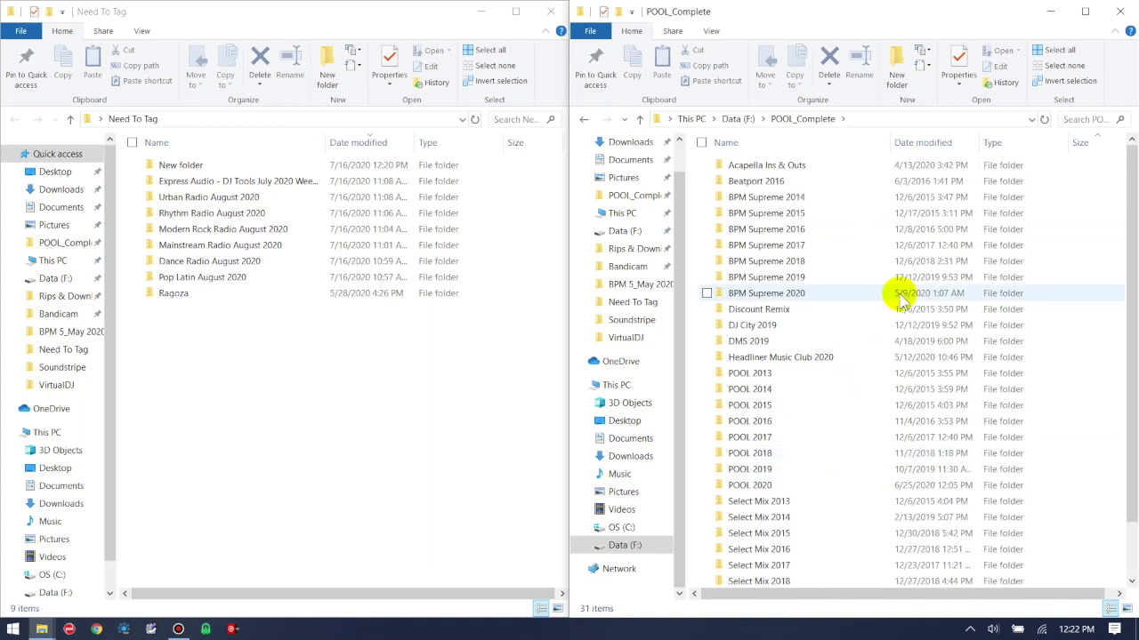
scroll(899, 298, "down", 2)
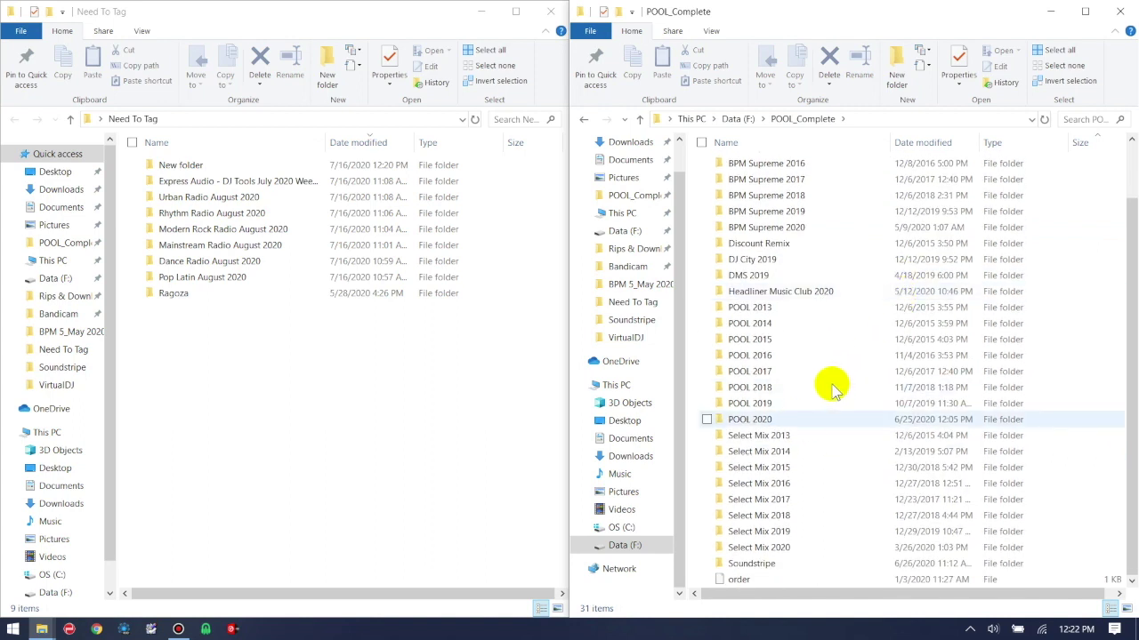
double_click(744, 420)
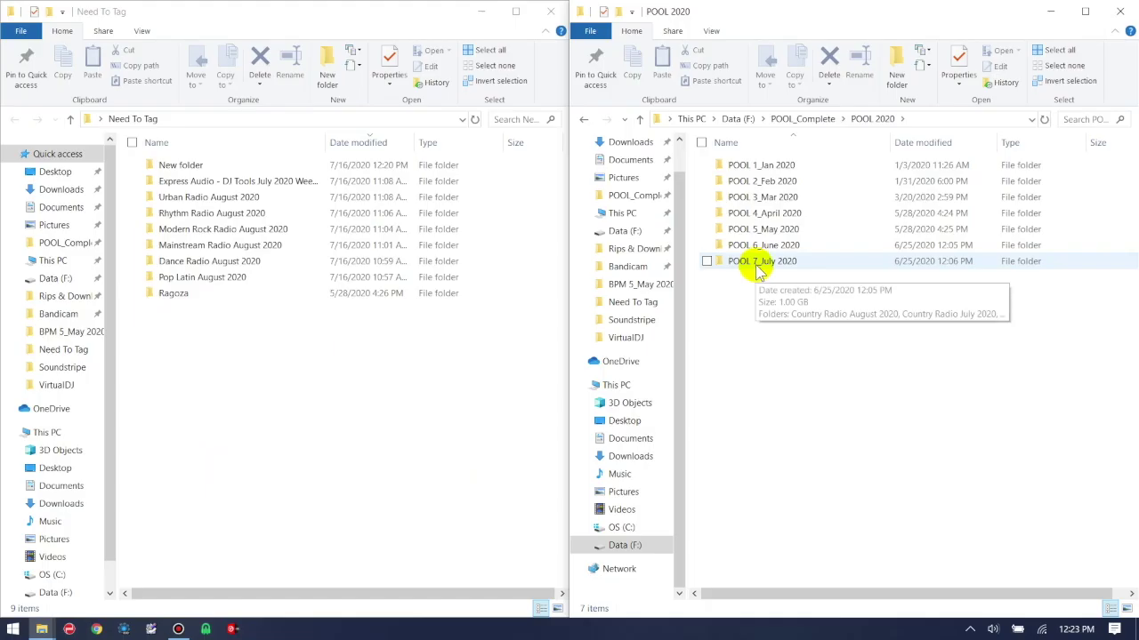
Step: Move the Express Audio DJ Tools July 2020 Week 1 folder into POOL 7_July 2020, then return to POOL 2020
double_click(450, 419)
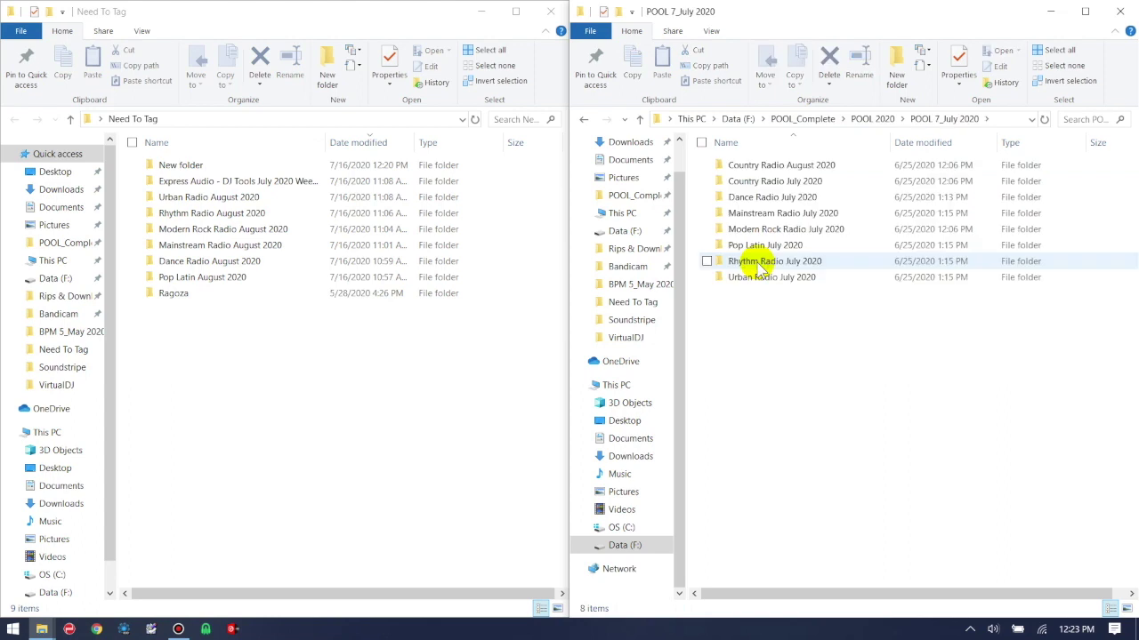
left_click(225, 184)
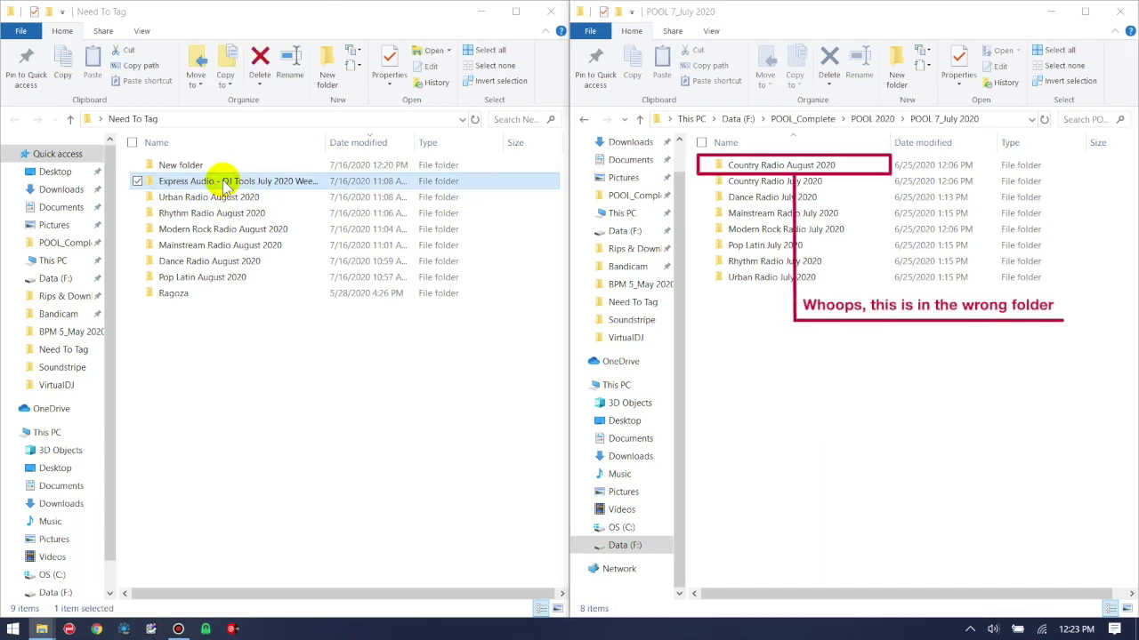
mouse_move(765, 311)
left_mouse_down()
mouse_move(859, 394)
mouse_move(522, 279)
mouse_move(389, 251)
mouse_move(350, 186)
left_mouse_up()
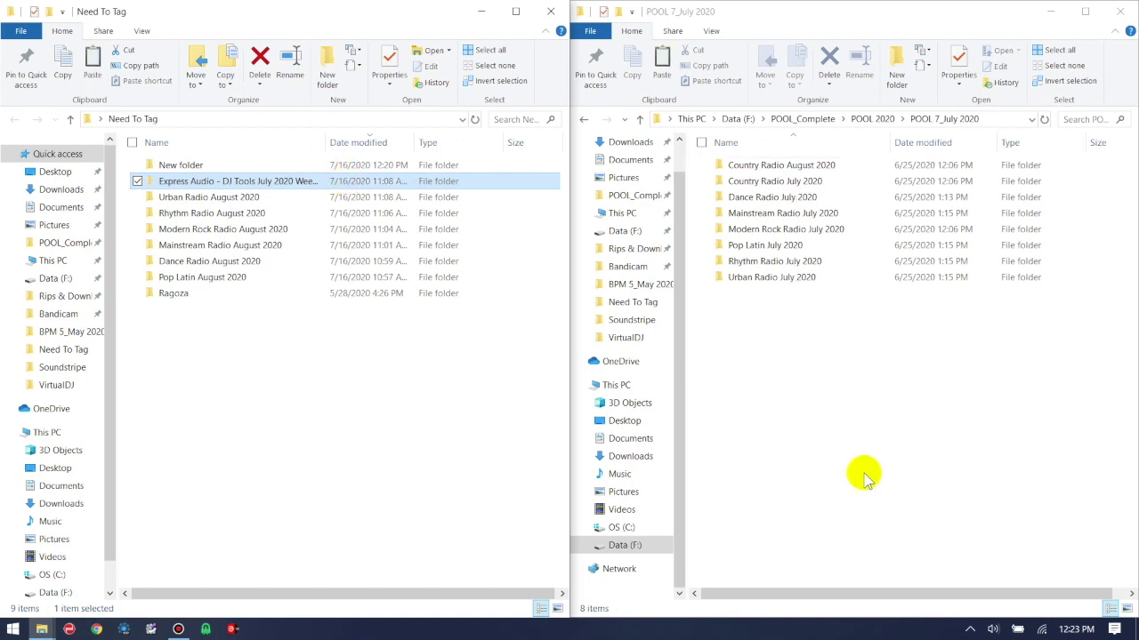
left_click(900, 453)
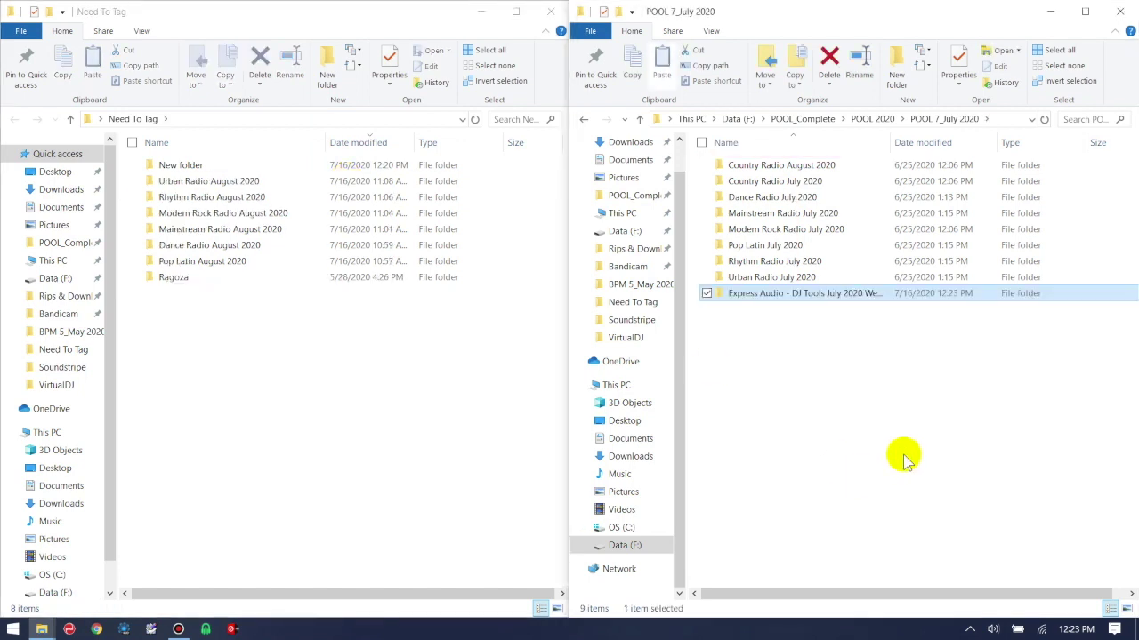
left_click(583, 121)
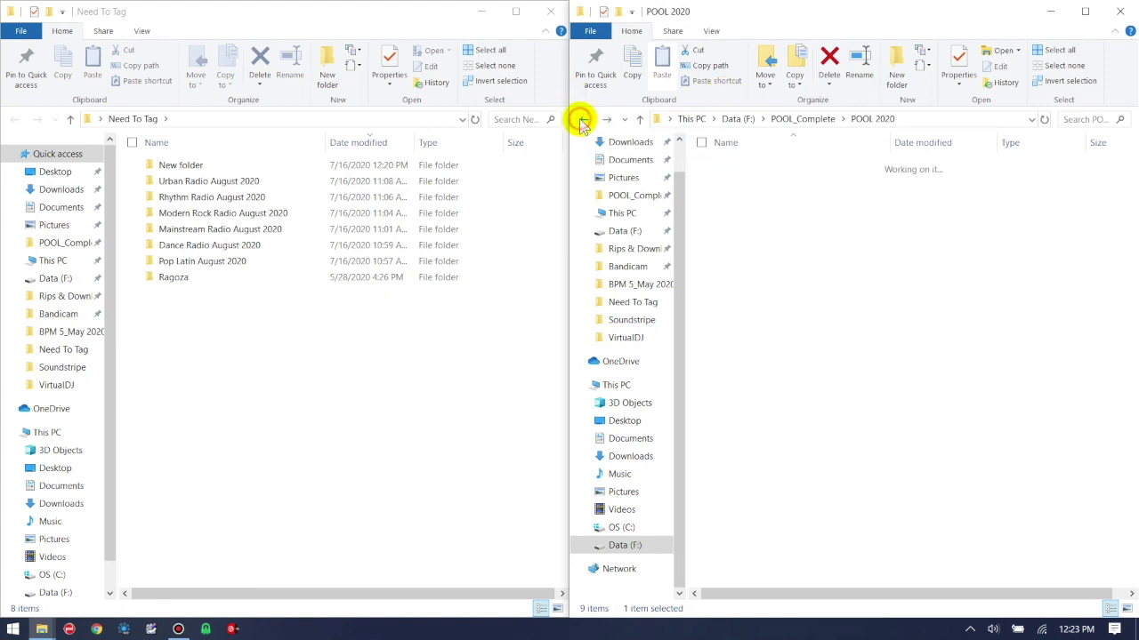
Step: Create a folder named POOL 8_Aug 2020 in POOL 2020 and open it
left_click(841, 374)
key("ctrl+shift+n")
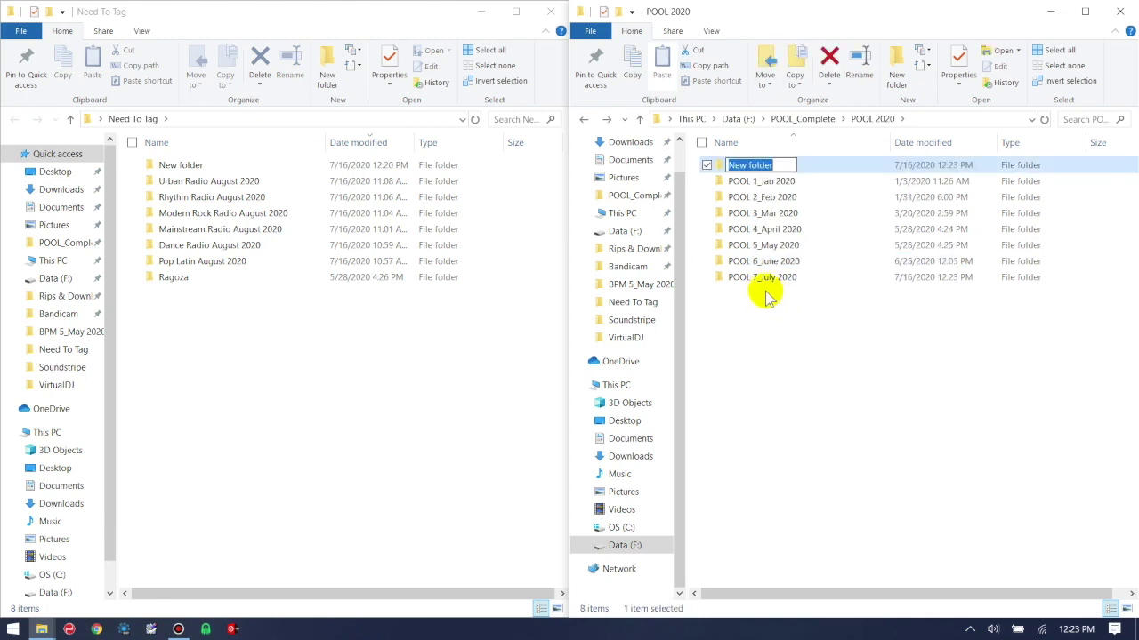
type("PPO")
type("OOL")
type("8_Aug 2020")
key("Return")
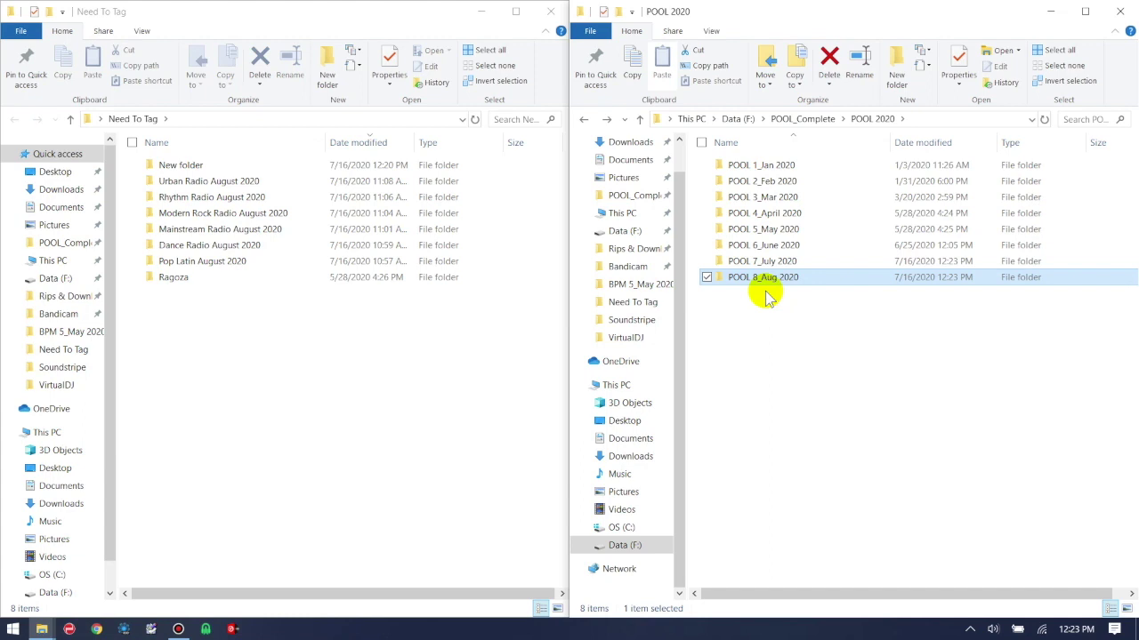
double_click(787, 282)
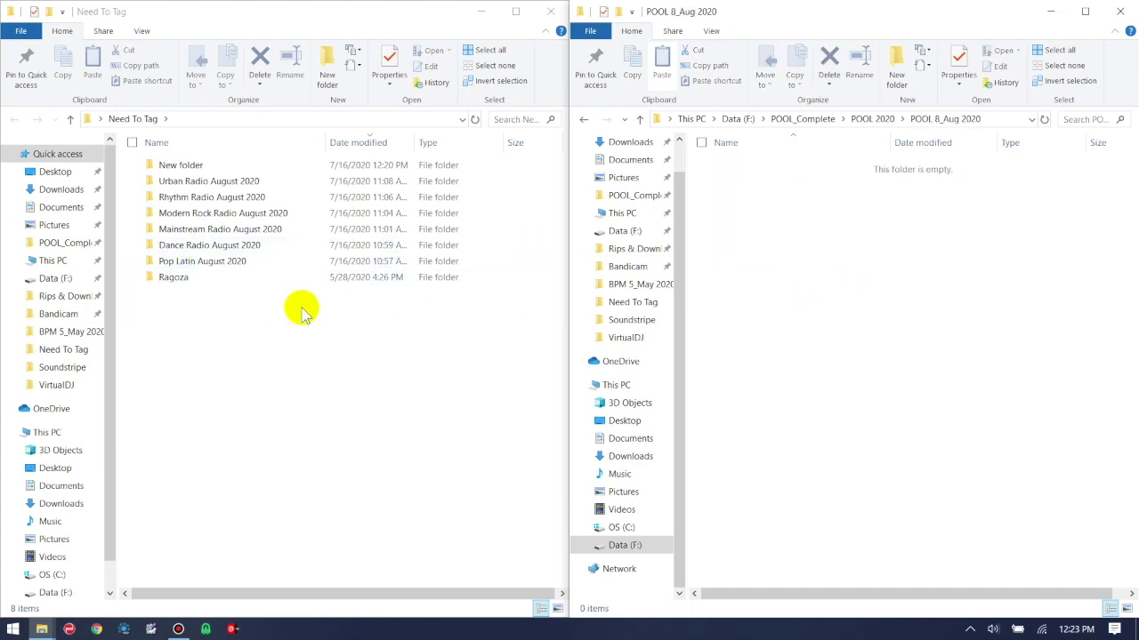
Step: Move the Pop Latin through Urban Radio August 2020 folders into POOL 8_Aug 2020, then go back
left_click(230, 263)
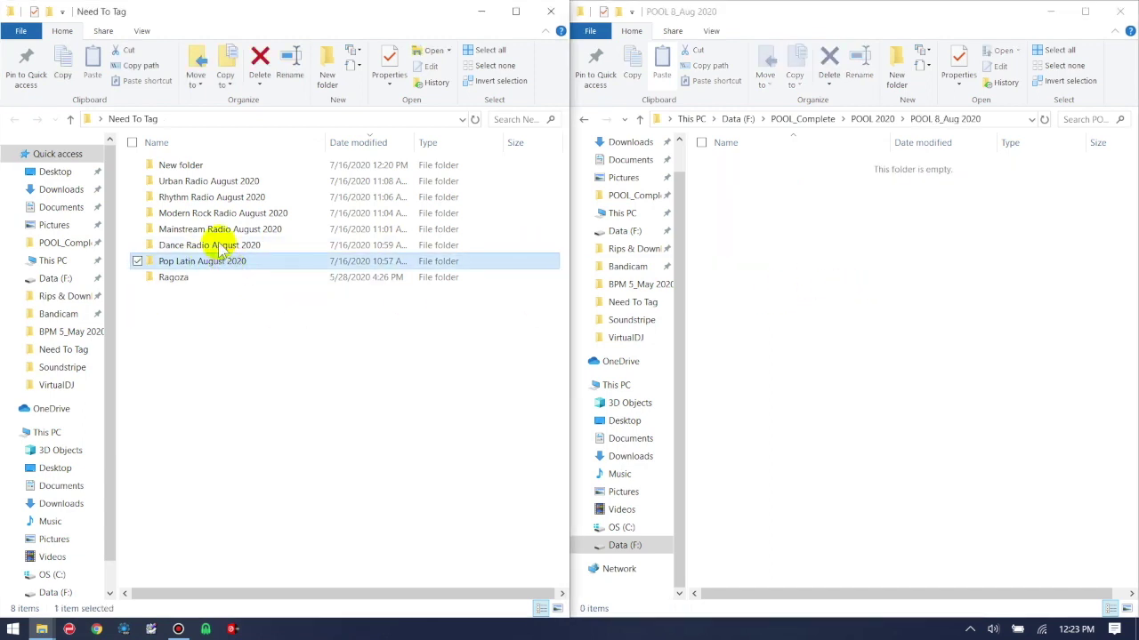
left_click(230, 182, "shift")
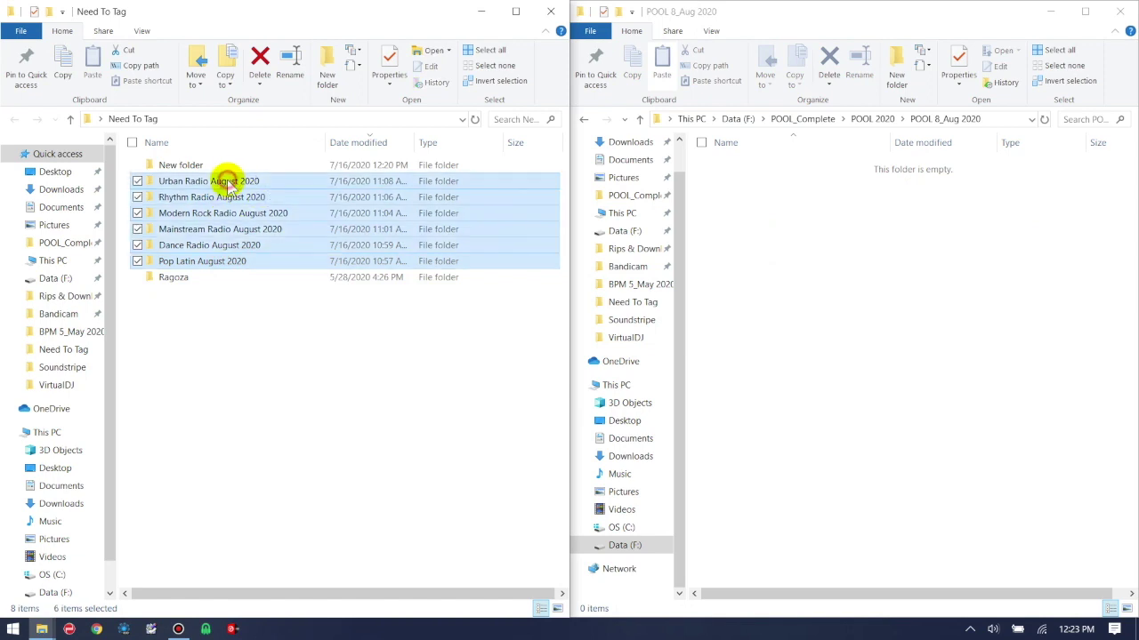
left_click(776, 279)
key("ctrl+v")
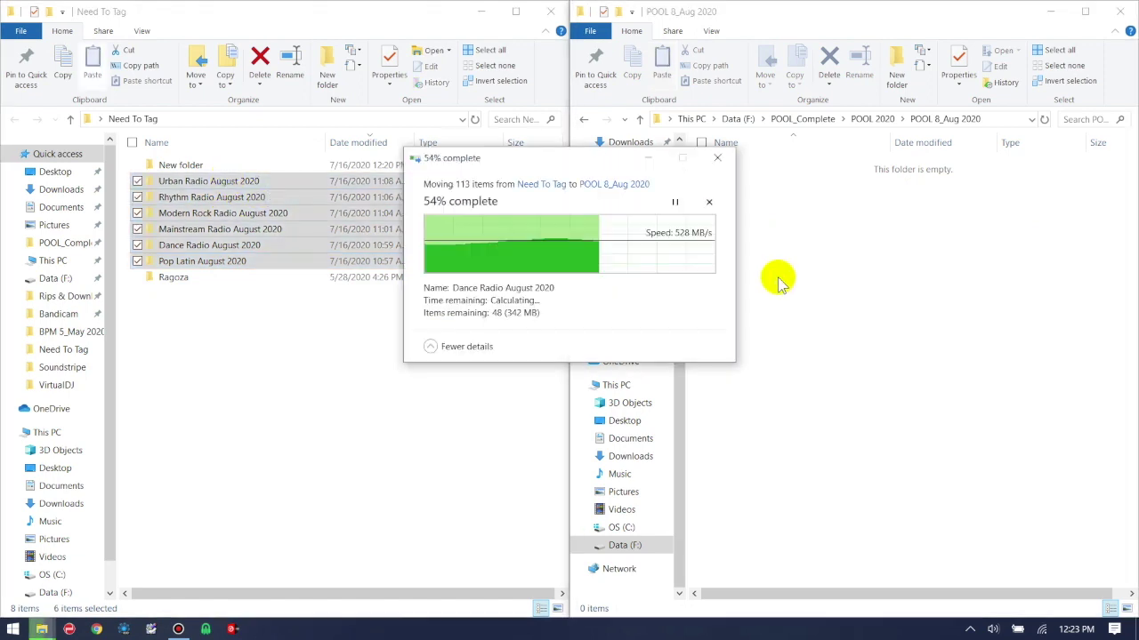
left_click(778, 278)
key("alt+Left")
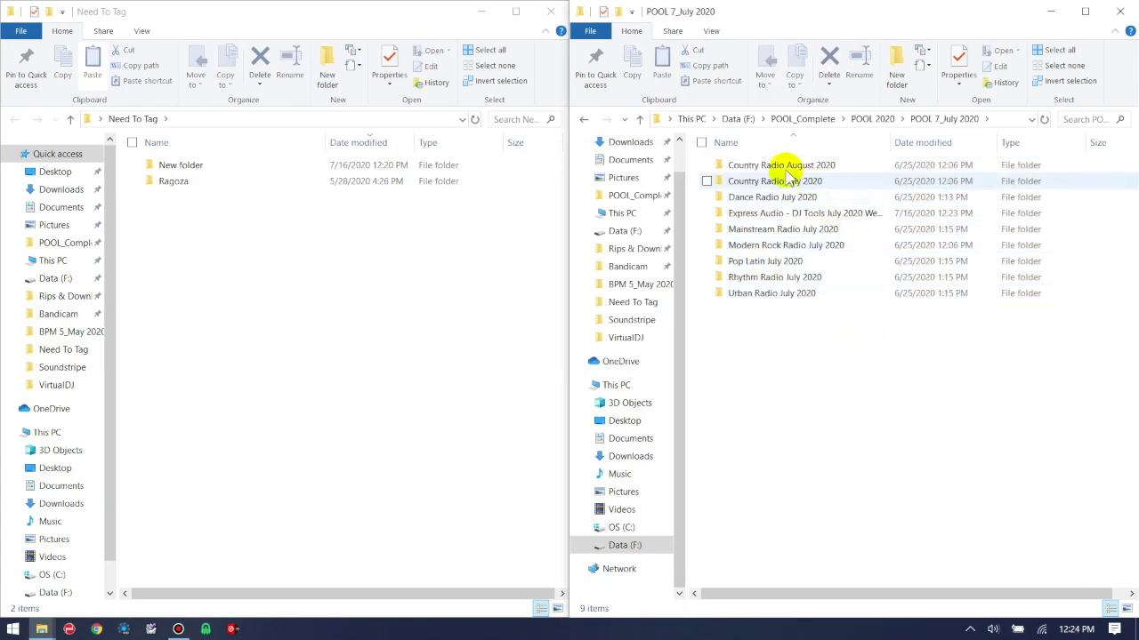
Step: Move the Country Radio August 2020 folder from POOL 7_July 2020 into POOL 8_Aug 2020
left_click(706, 167)
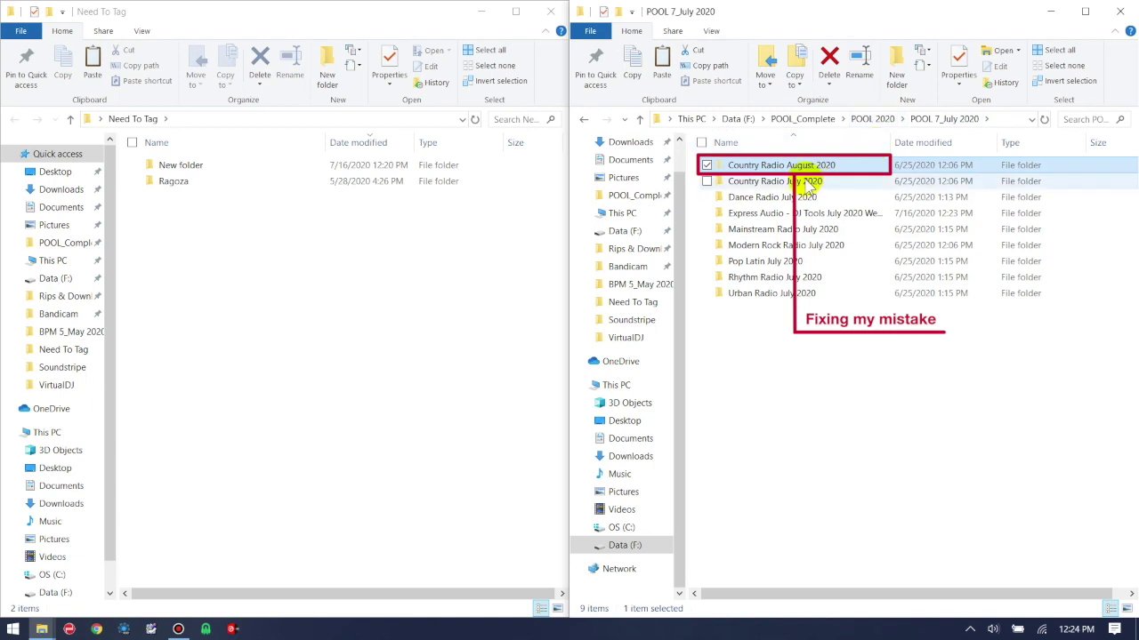
left_click(872, 118)
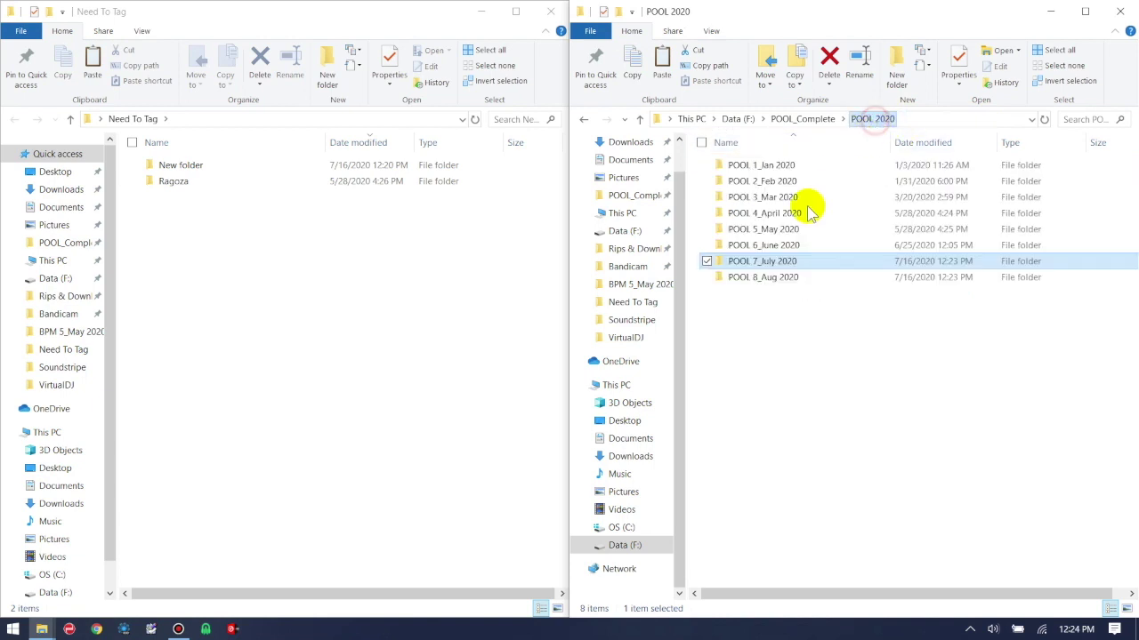
double_click(763, 279)
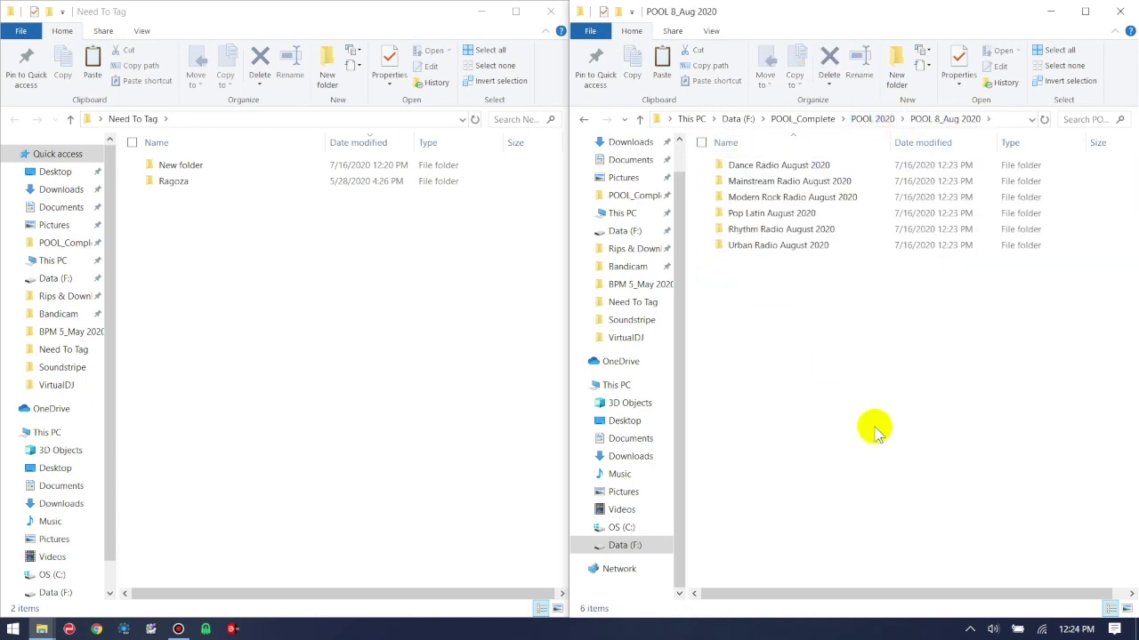
key("ctrl+v")
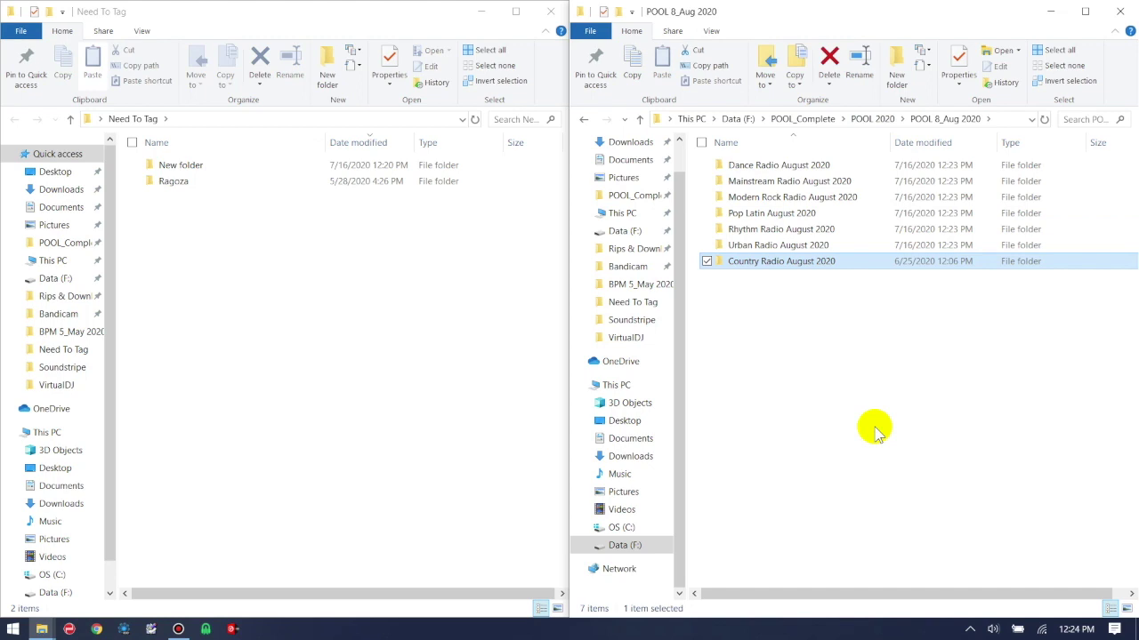